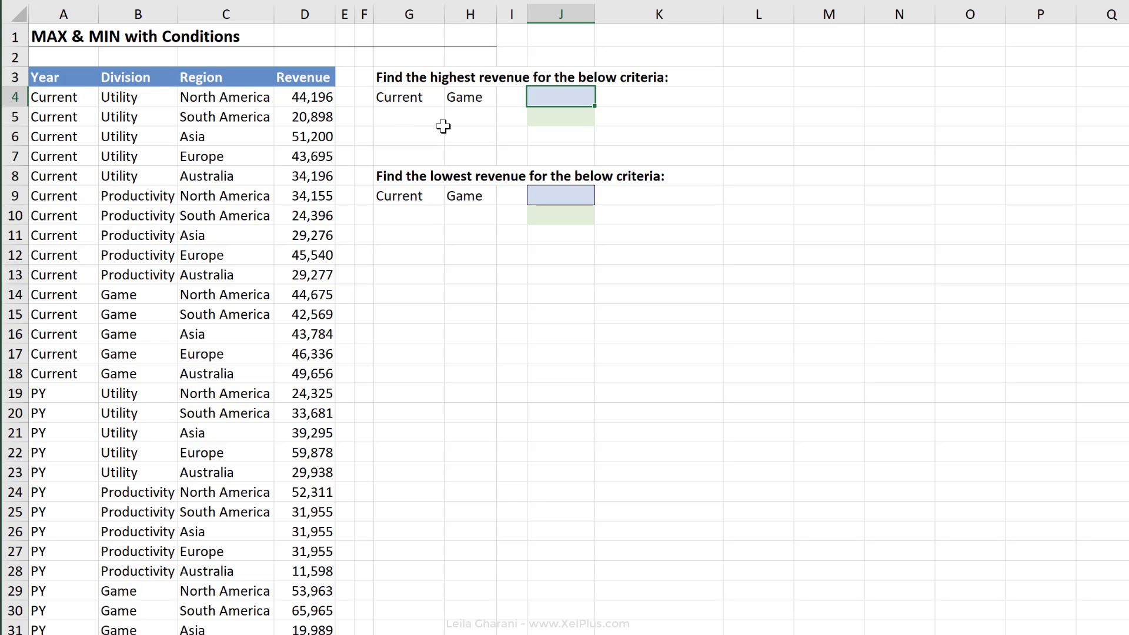
# - In J4, enter MAXIFS over revenue D4:D33 with criteria Year A4:A33 = G4 and Division B4:B33 = H4
pyautogui.write('=')
pyautogui.write('ma')
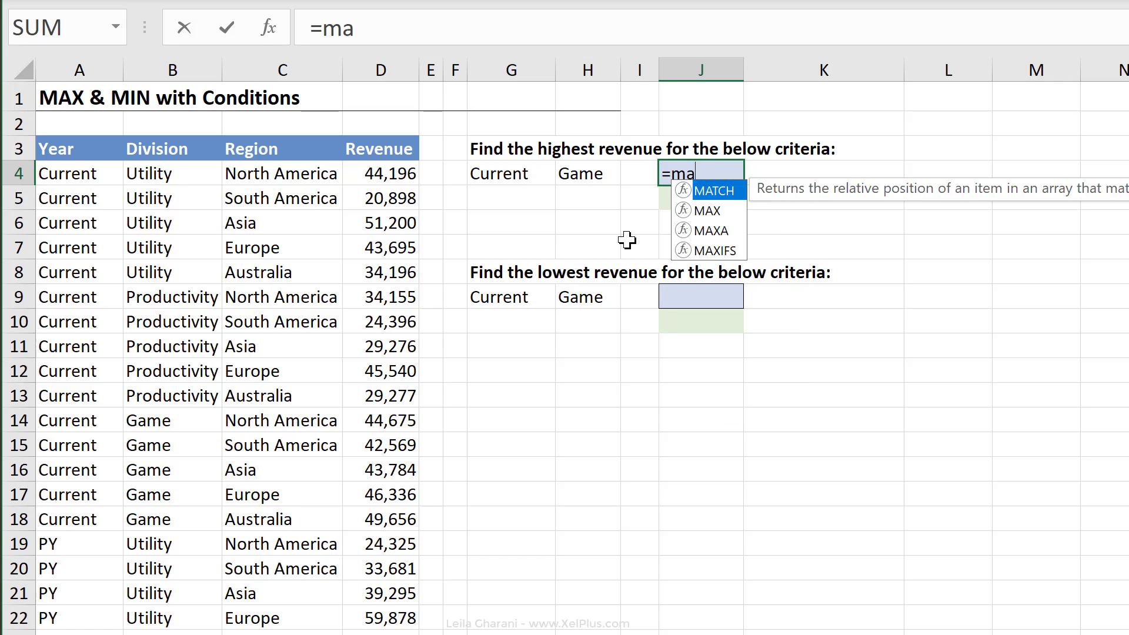
pyautogui.write('xifs(')
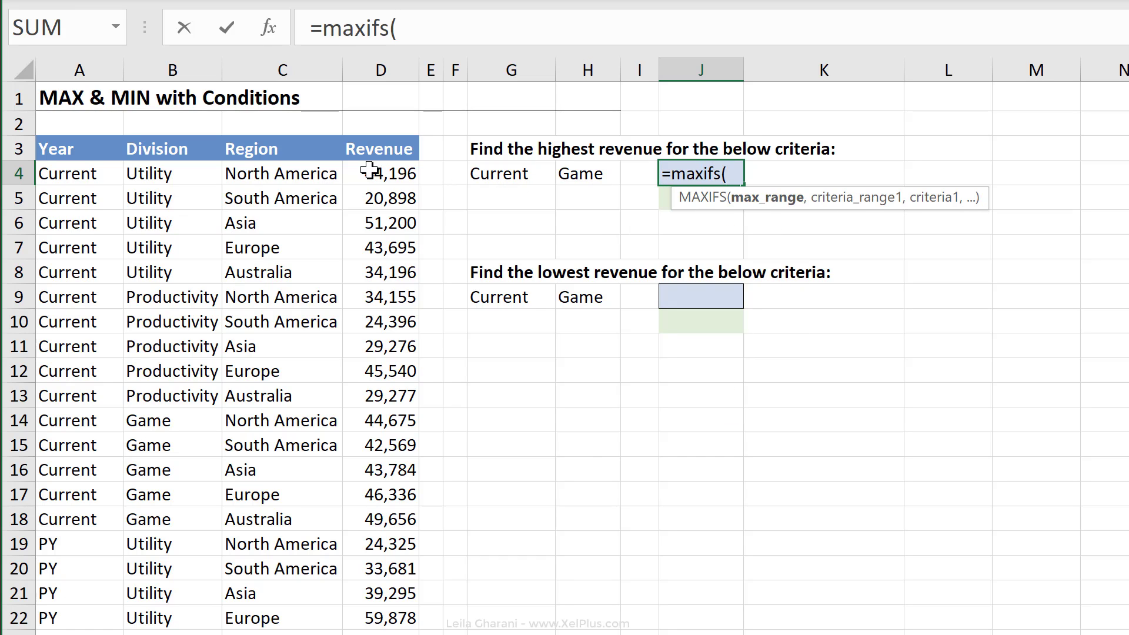
pyautogui.moveTo(405, 173); pyautogui.dragTo(382, 633)
pyautogui.write(',')
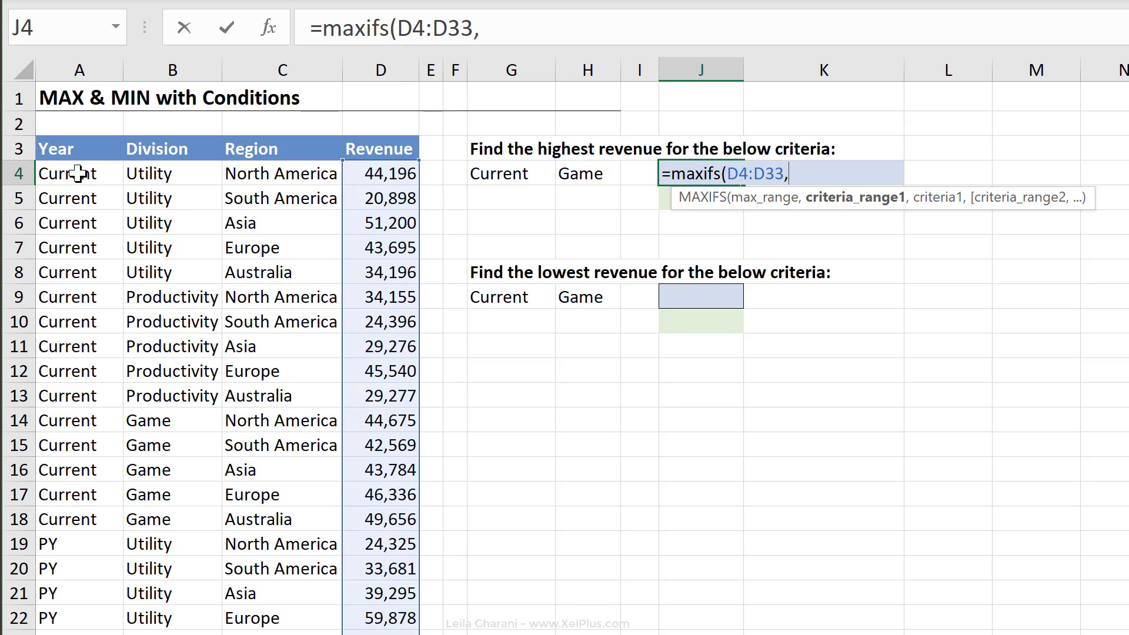
pyautogui.moveTo(78, 174); pyautogui.dragTo(66, 322)
pyautogui.hotkey('ctrl', 'shift', 'Down')
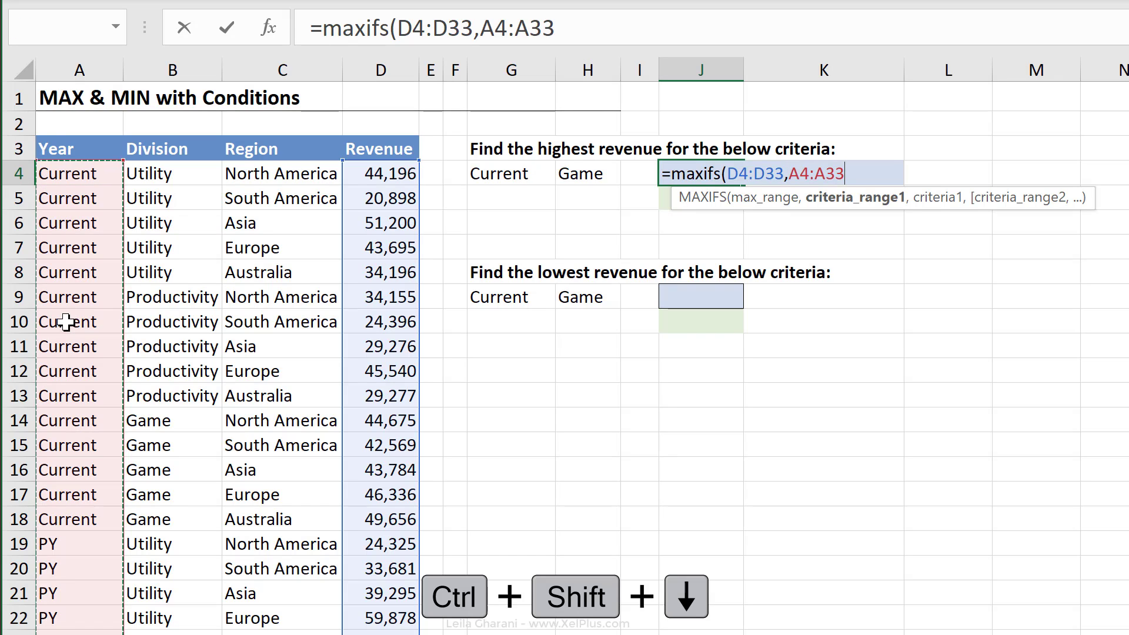
pyautogui.write(',')
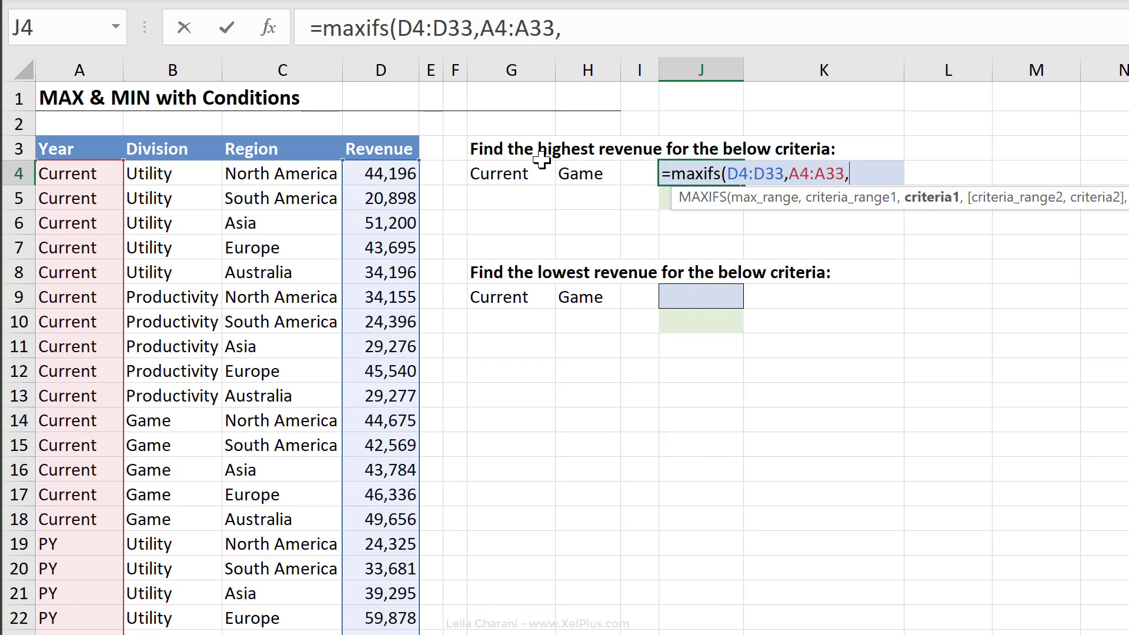
pyautogui.click(514, 173)
pyautogui.write(',')
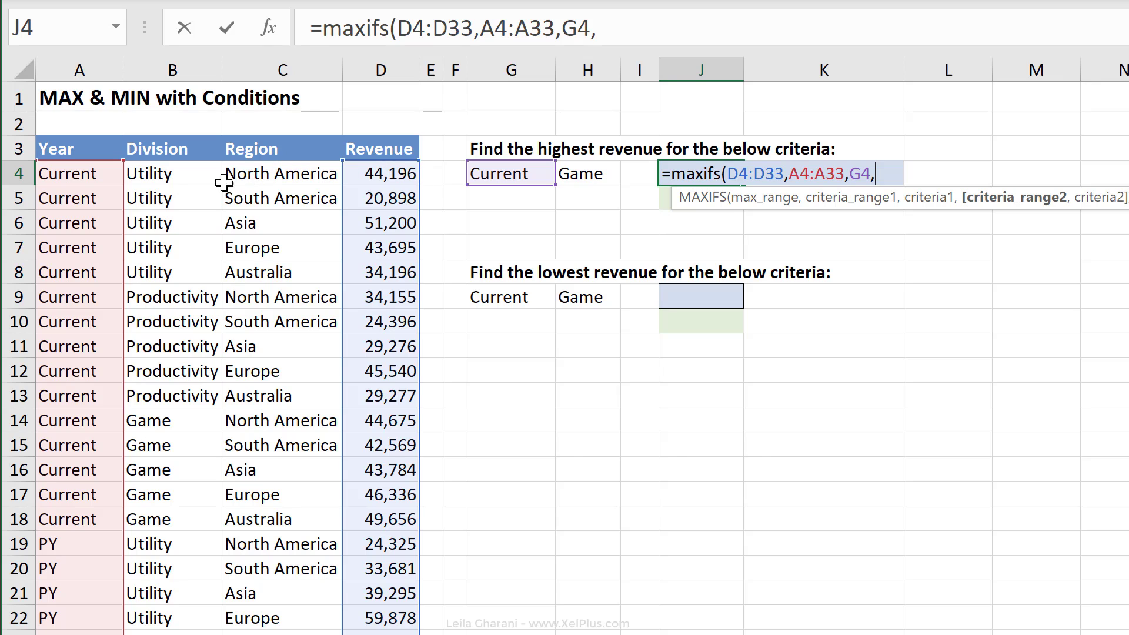
pyautogui.click(177, 176)
pyautogui.hotkey('ctrl', 'shift', 'Down')
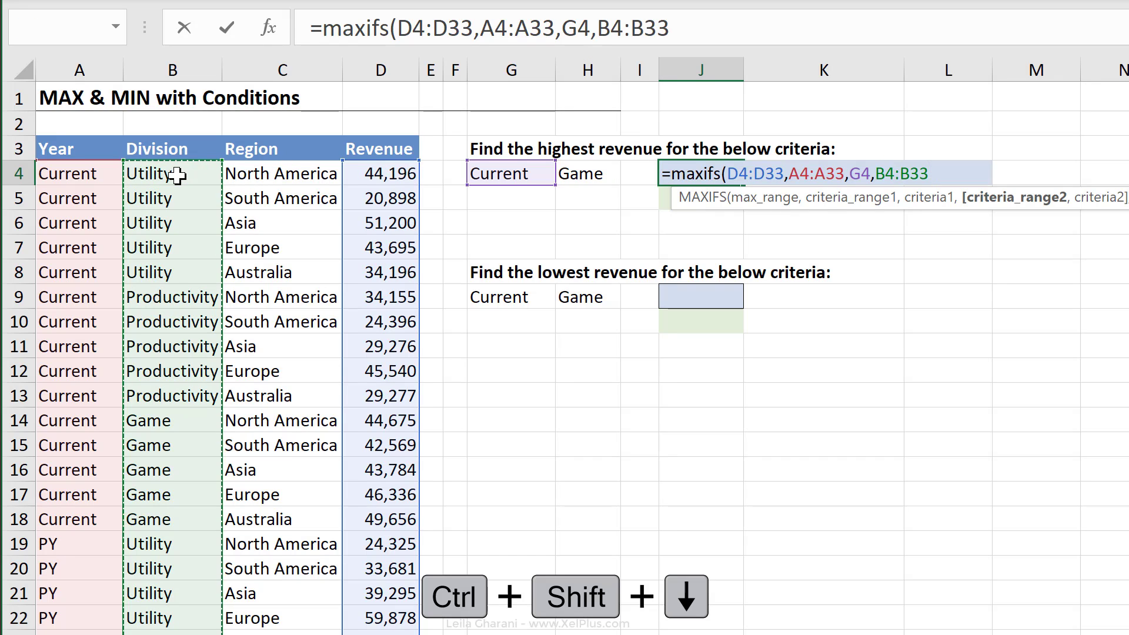
pyautogui.write(',')
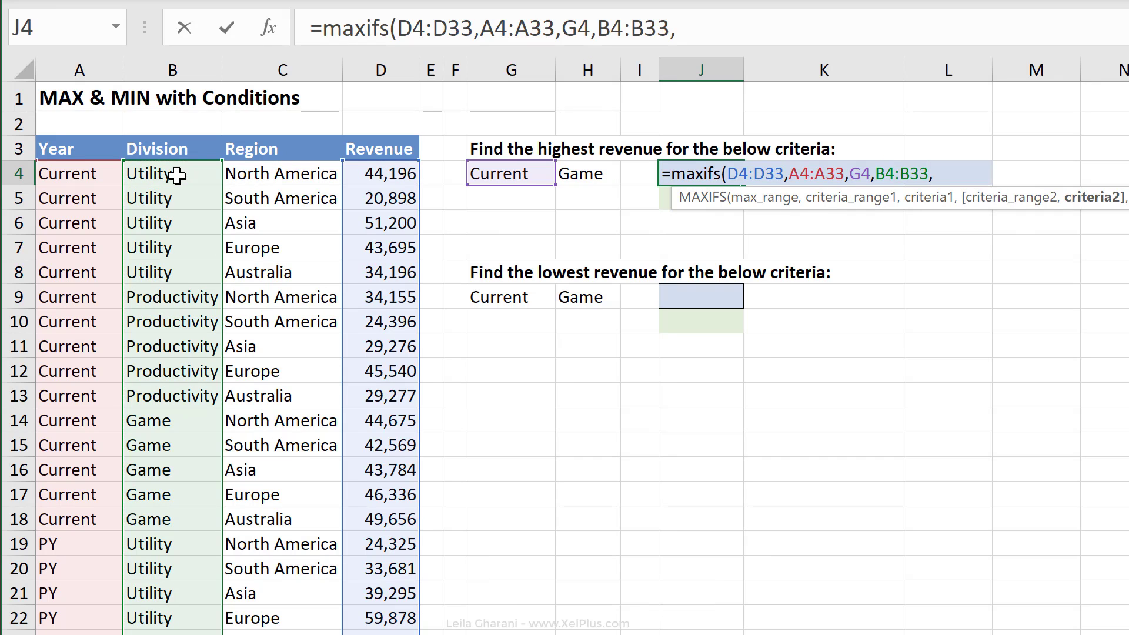
pyautogui.click(582, 175)
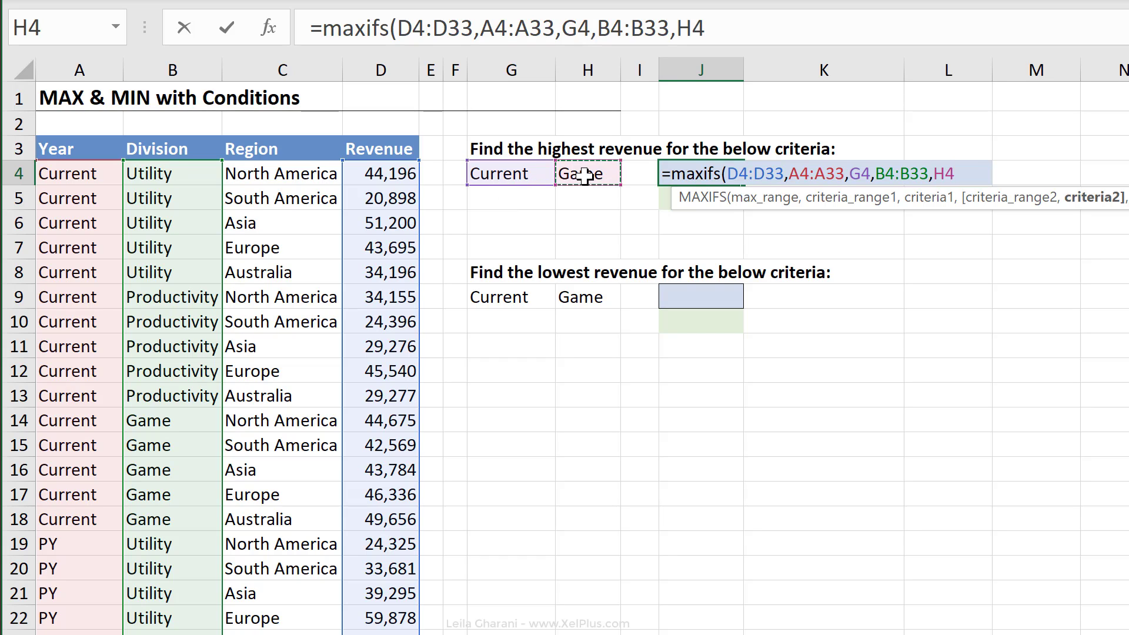
pyautogui.write(')')
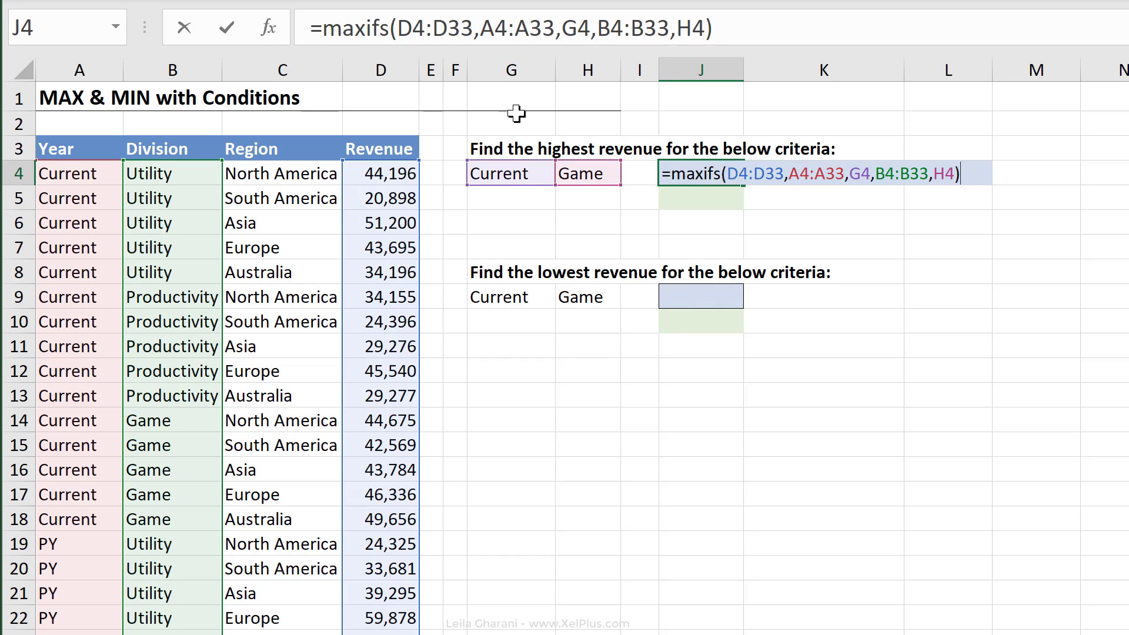
# - Make the formula's ranges absolute with F4 and commit it, returning 49,656
pyautogui.moveTo(412, 27); pyautogui.dragTo(603, 30)
pyautogui.press('F4')
pyautogui.press('F4')
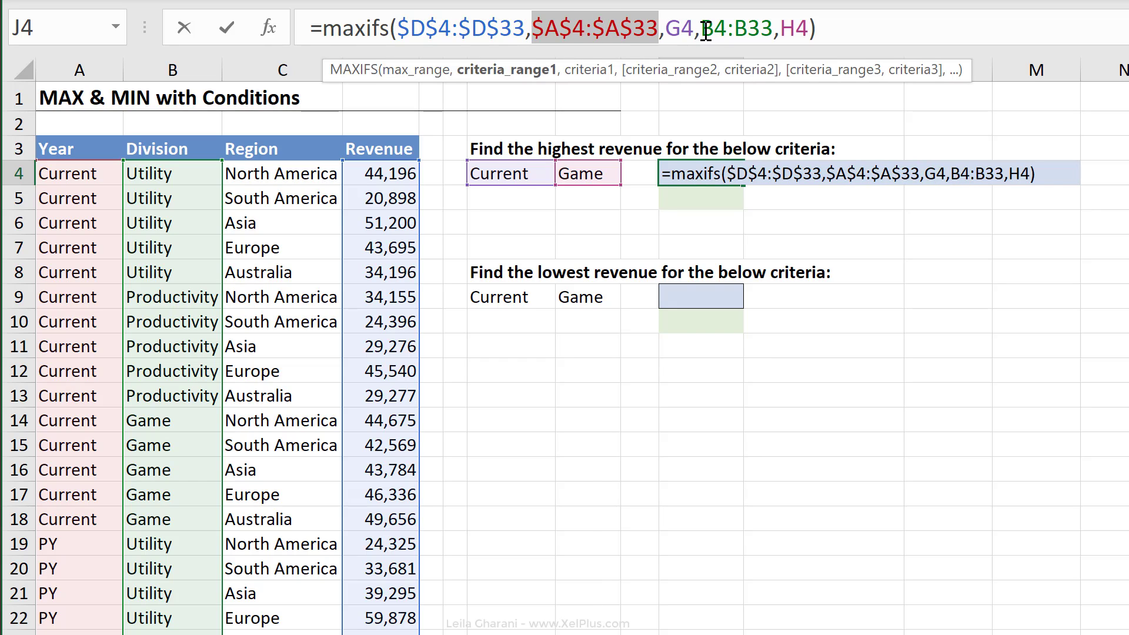
pyautogui.moveTo(704, 28); pyautogui.dragTo(767, 28)
pyautogui.press('F4')
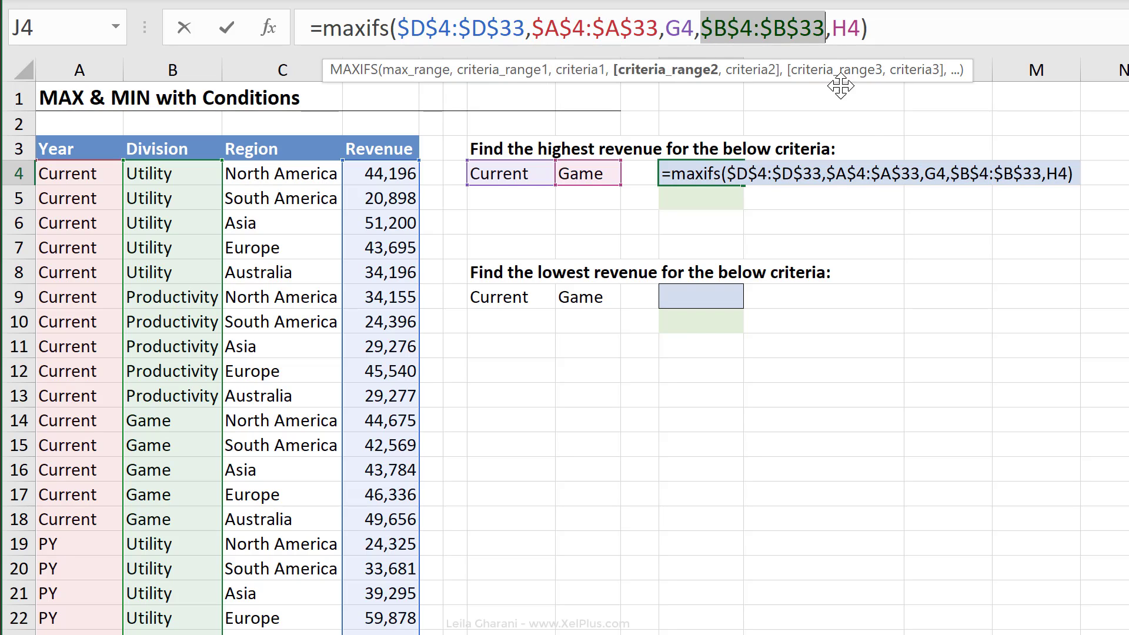
pyautogui.press('Return')
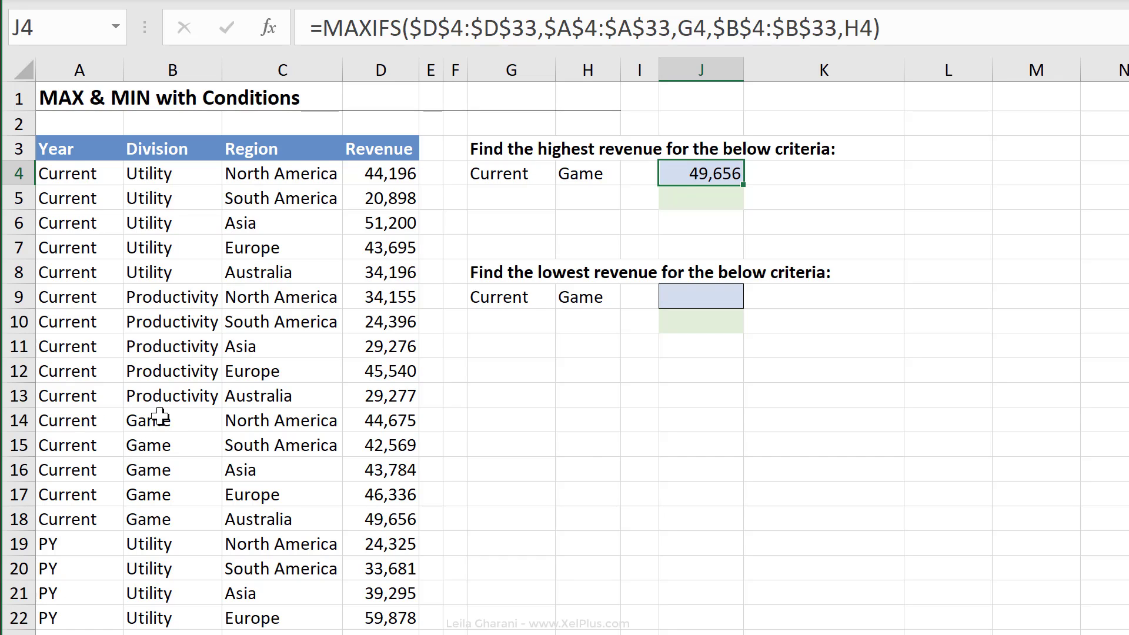
pyautogui.moveTo(390, 422); pyautogui.dragTo(383, 487)
pyautogui.moveTo(344, 412); pyautogui.dragTo(348, 440)
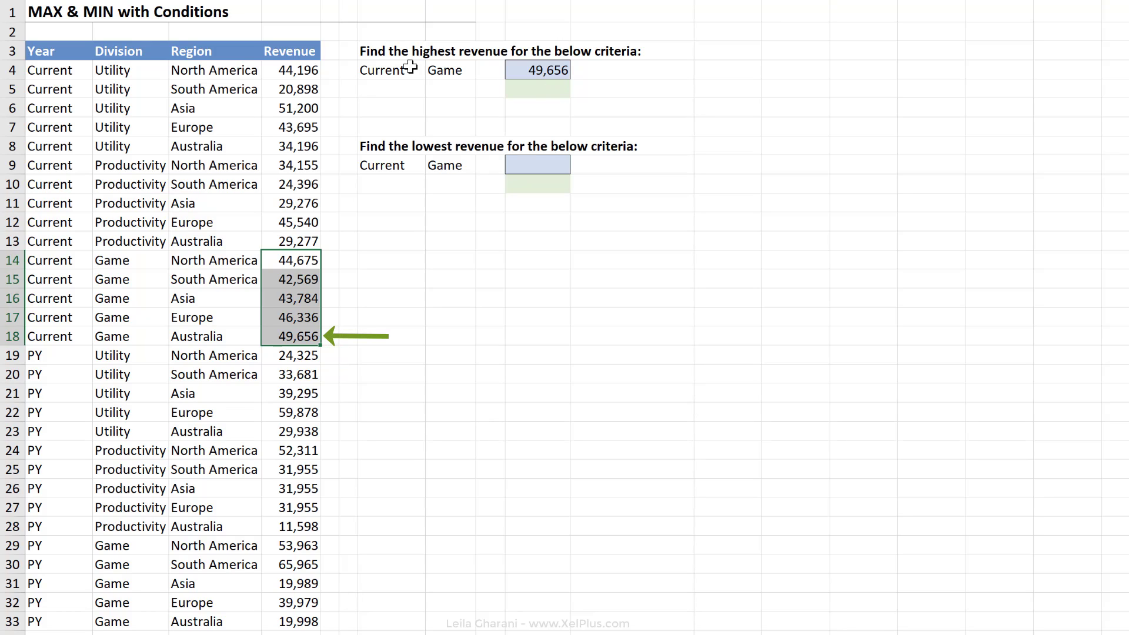
pyautogui.click(298, 110)
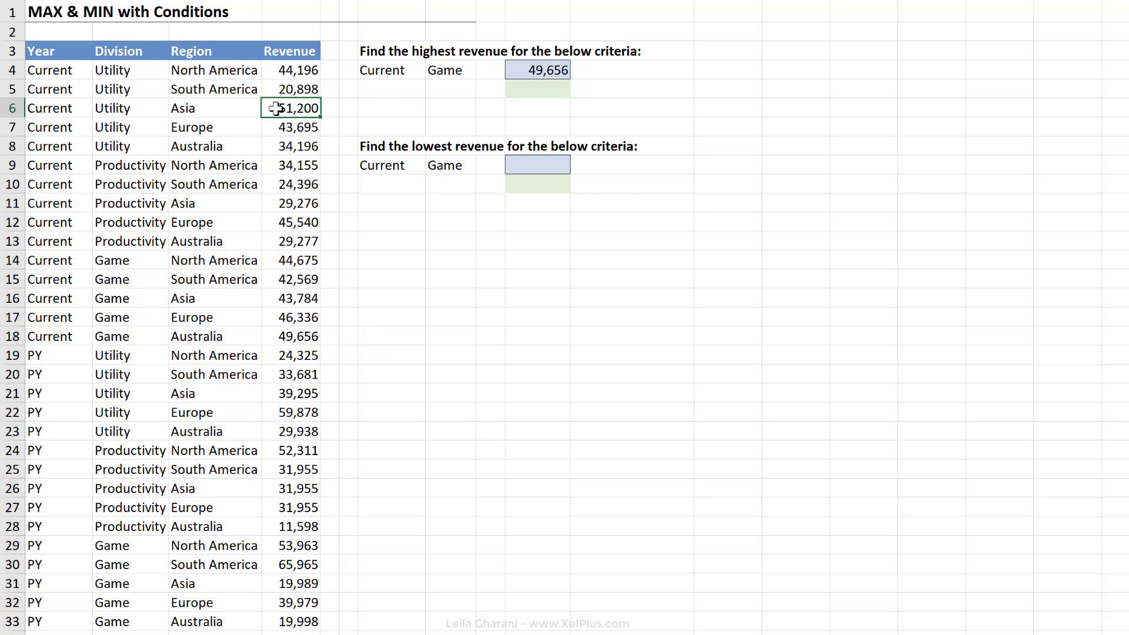
pyautogui.click(310, 564)
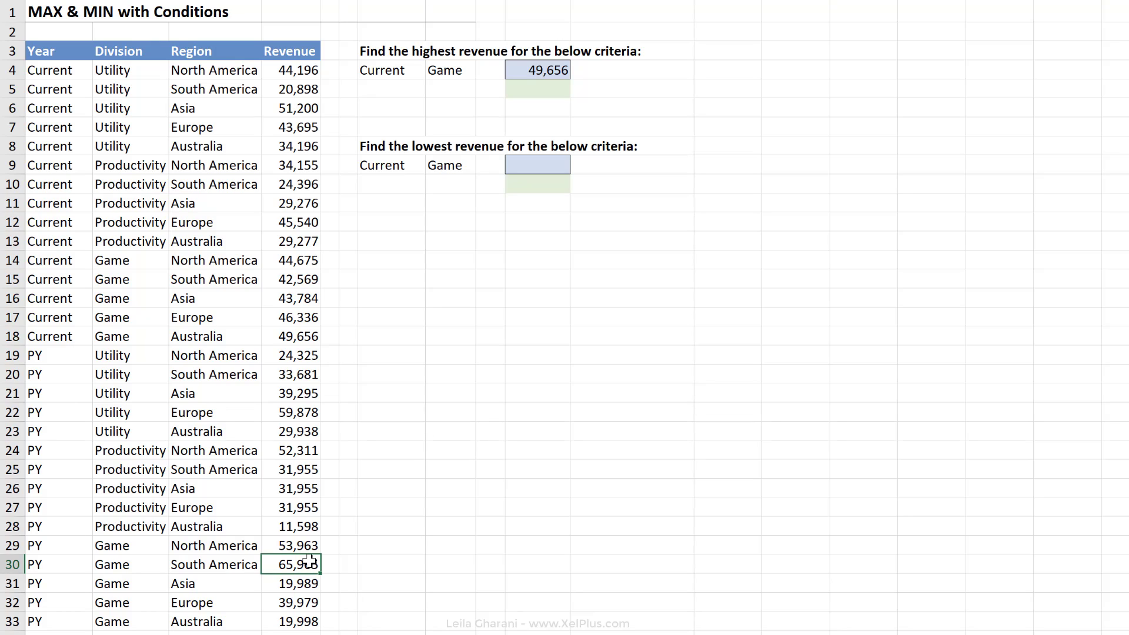
pyautogui.moveTo(59, 260); pyautogui.dragTo(107, 336)
pyautogui.moveTo(276, 261); pyautogui.dragTo(287, 338)
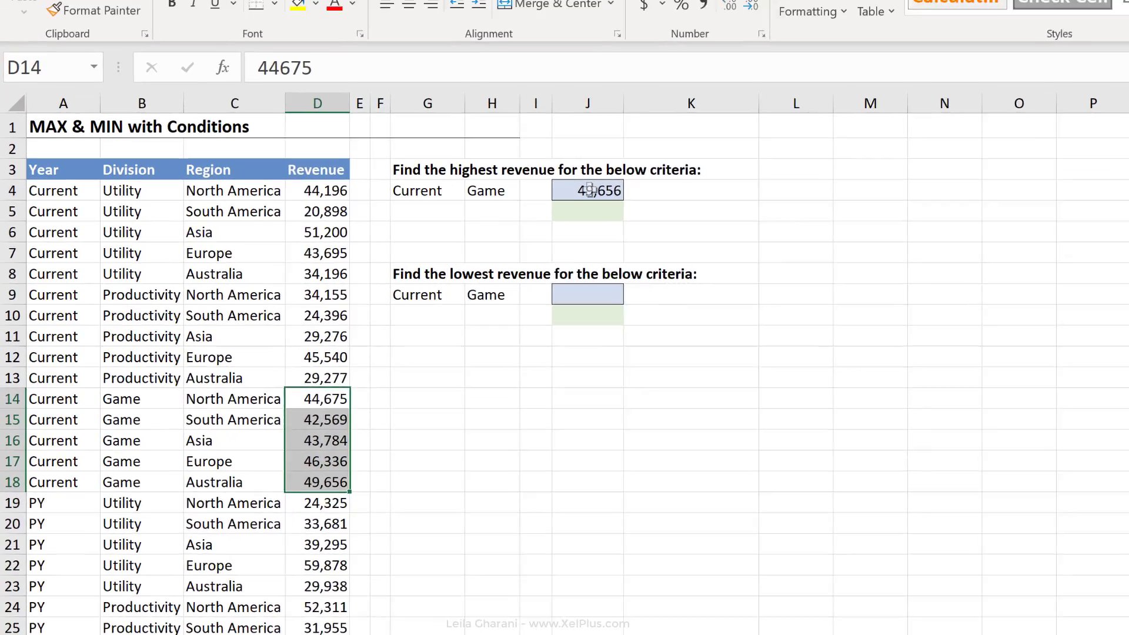
# - Copy J4's MAXIFS formula into J9 and change the function name to MINIFS
pyautogui.click(537, 70)
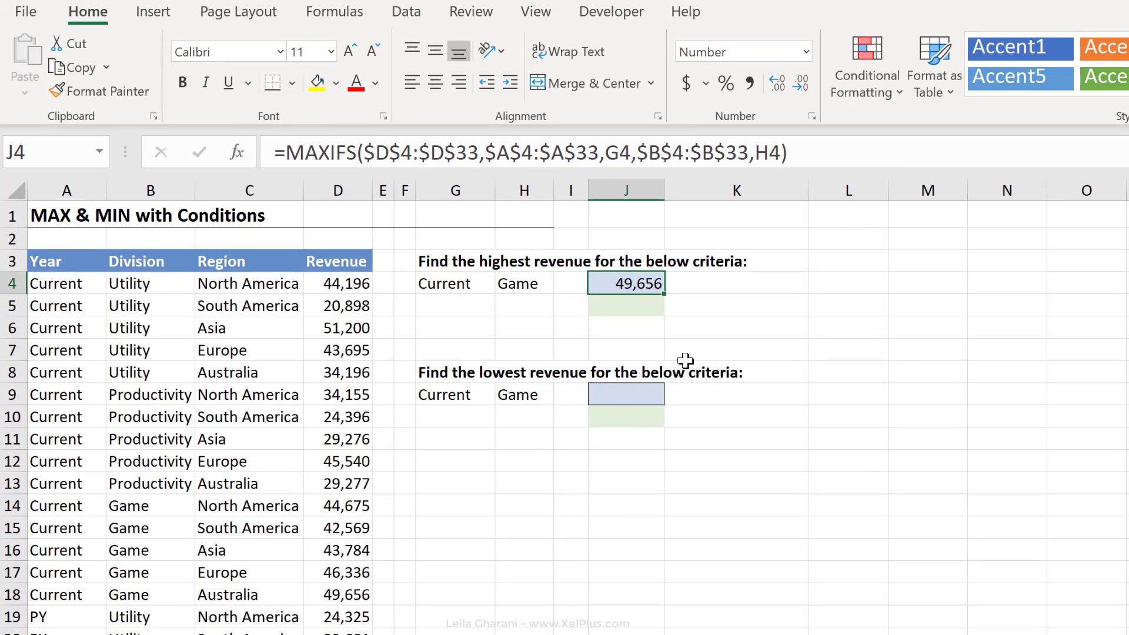
pyautogui.hotkey('ctrl', 'c')
pyautogui.click(627, 393)
pyautogui.hotkey('ctrl', 'v')
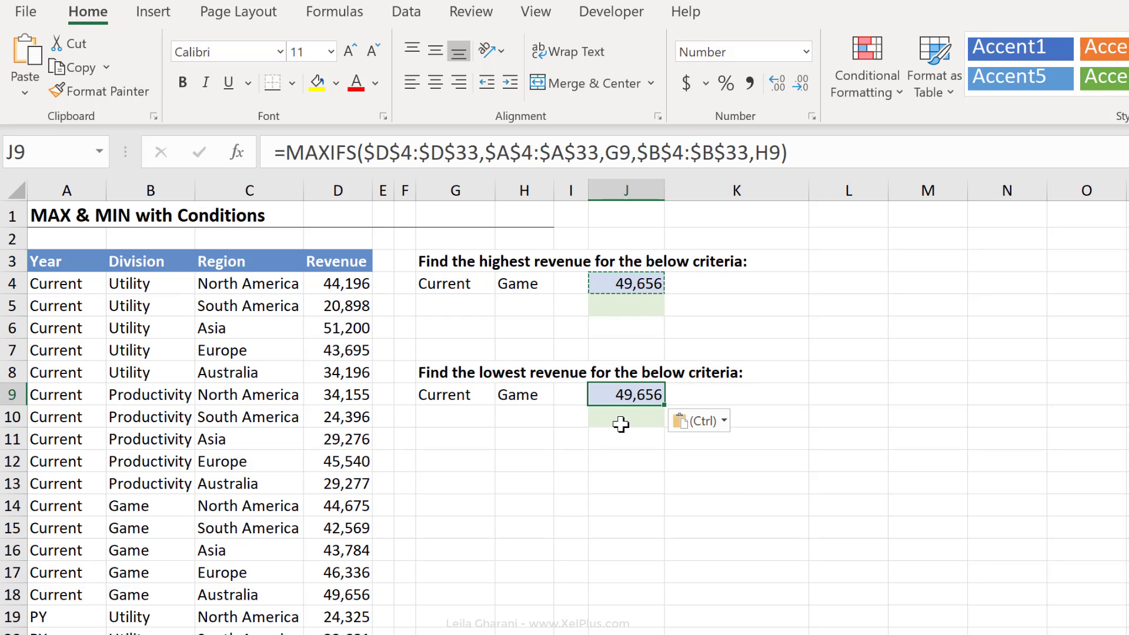
pyautogui.click(330, 151)
pyautogui.press('BackSpace')
pyautogui.press('BackSpace')
pyautogui.write('in')
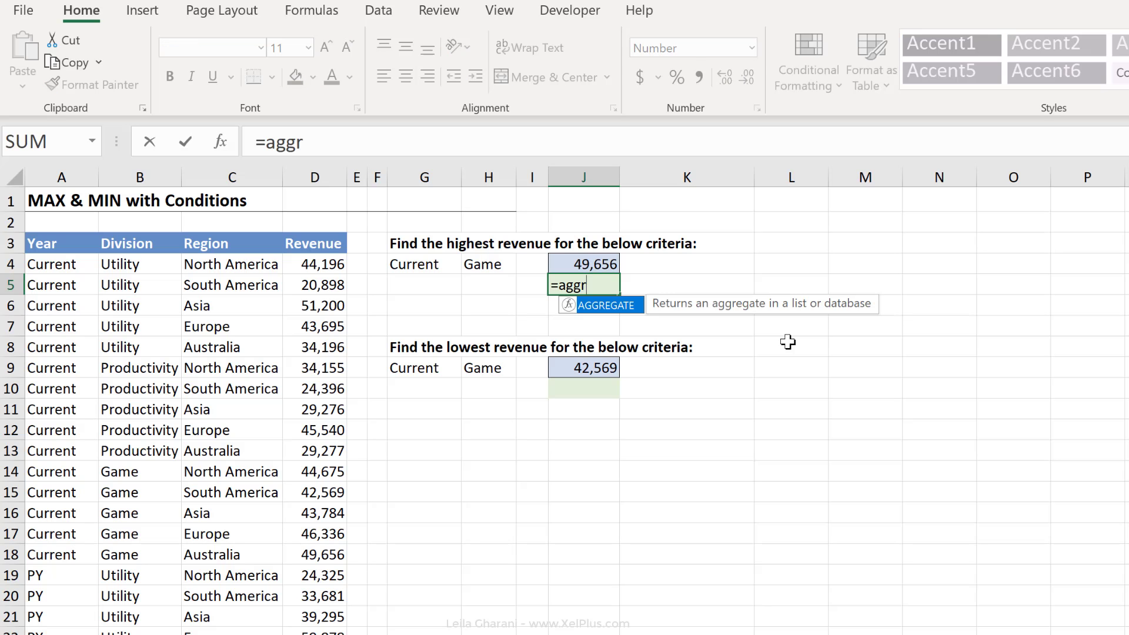
# - Begin =AGGREGATE in J5 with function 14 (LARGE) and option 4 (Ignore nothing)
pyautogui.press('Tab')
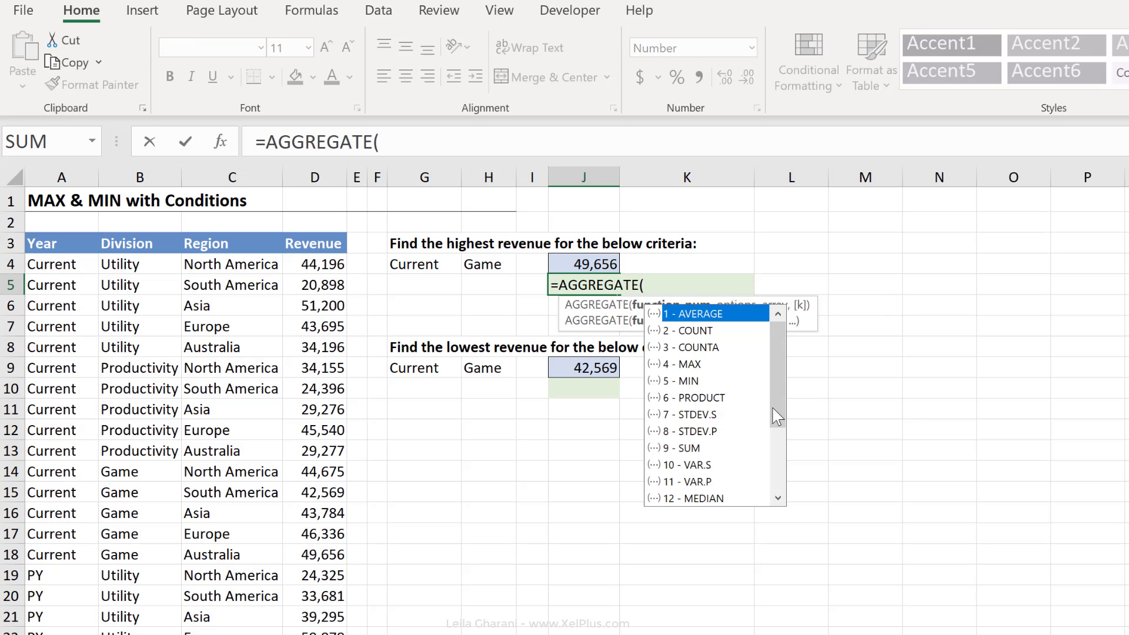
pyautogui.moveTo(774, 416); pyautogui.dragTo(775, 477)
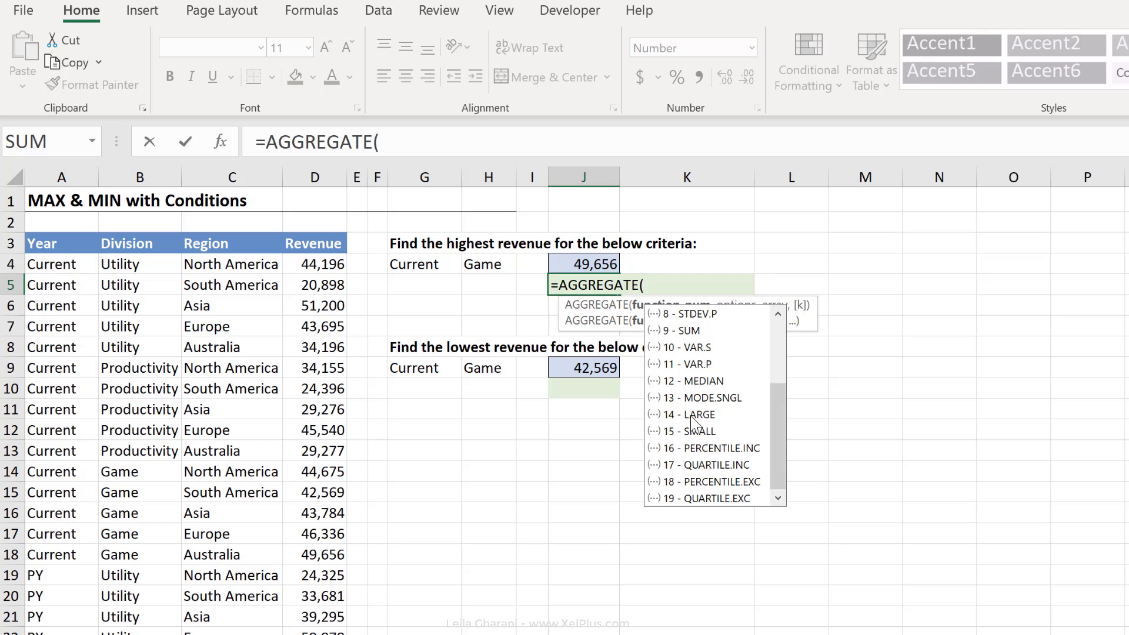
pyautogui.doubleClick(692, 414)
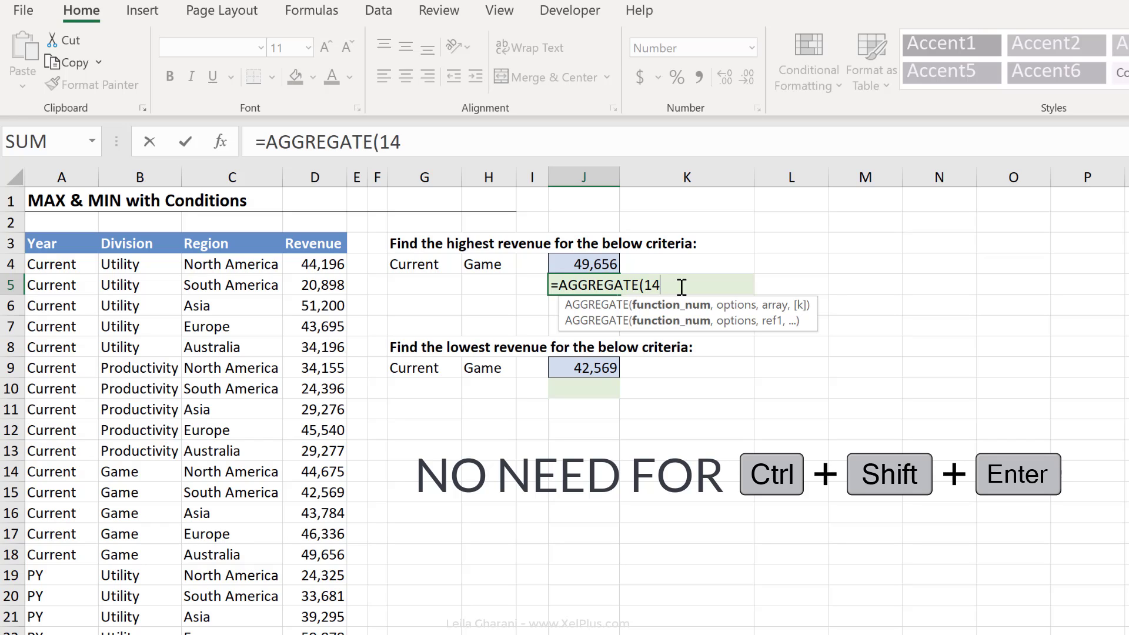
pyautogui.write(',')
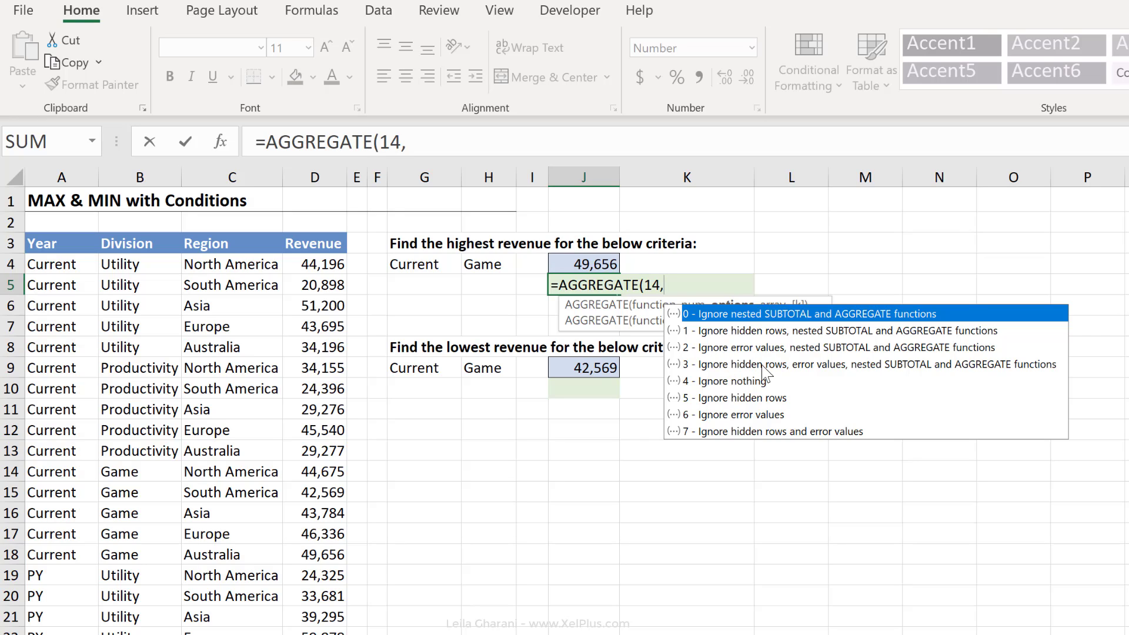
pyautogui.click(749, 382)
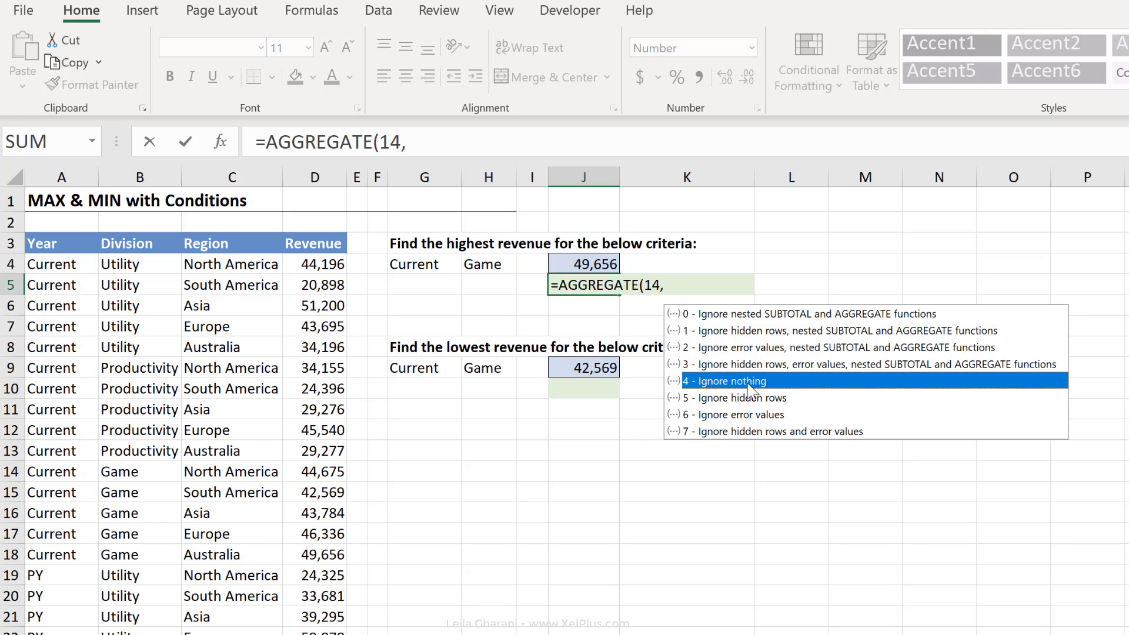
pyautogui.doubleClick(747, 382)
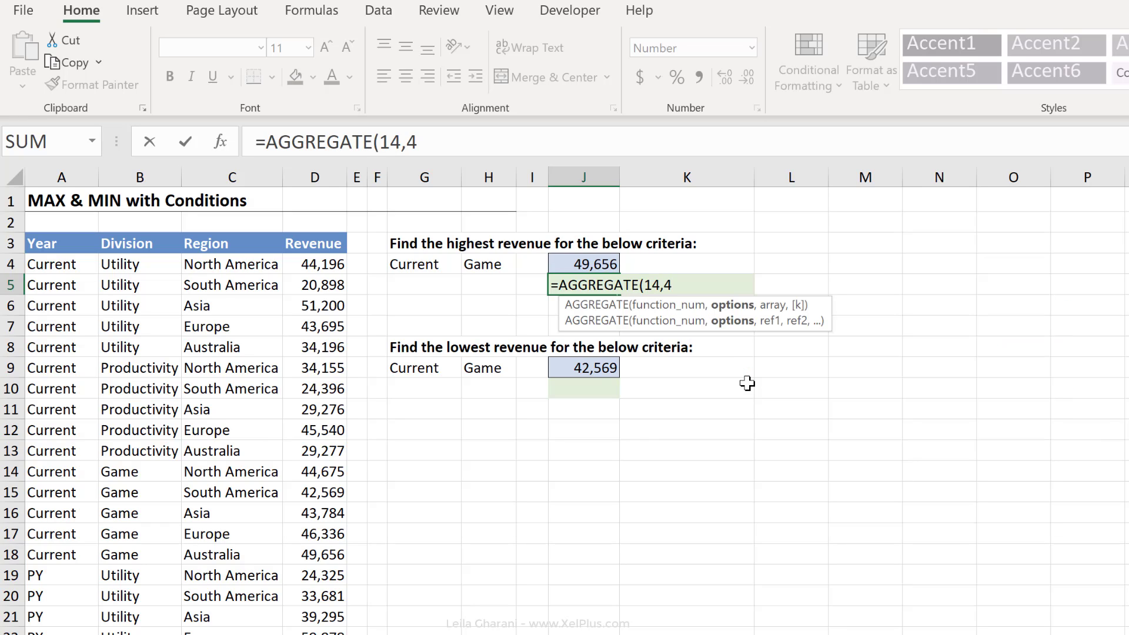
pyautogui.write(',(')
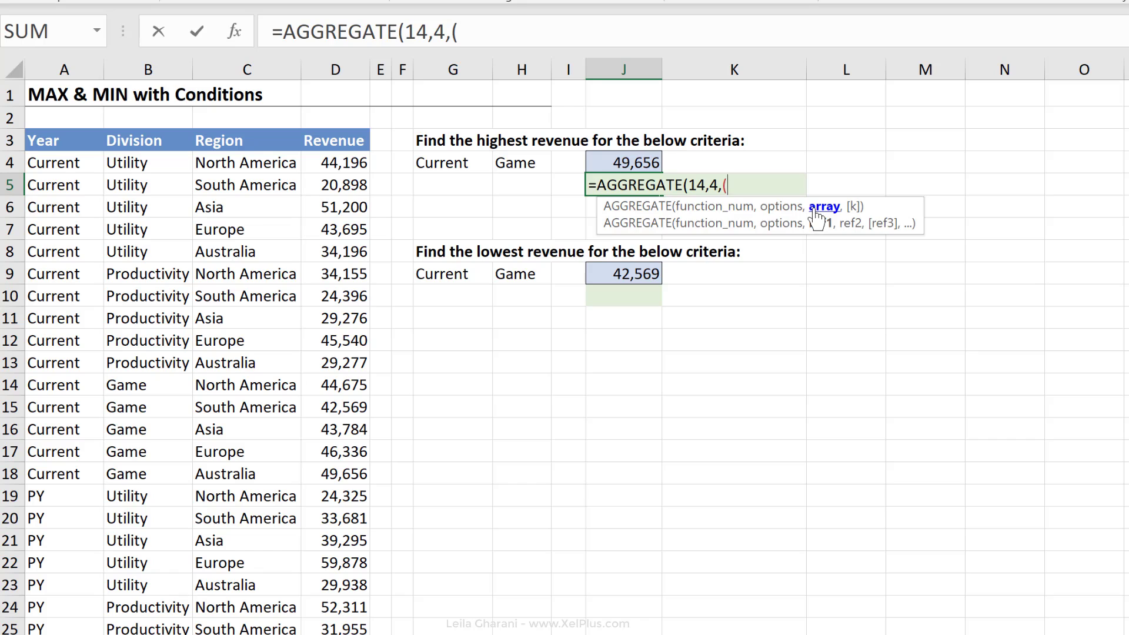
# - Add the condition ($A$4:$A$33=G4), locking the Year range with F4
pyautogui.click(56, 162)
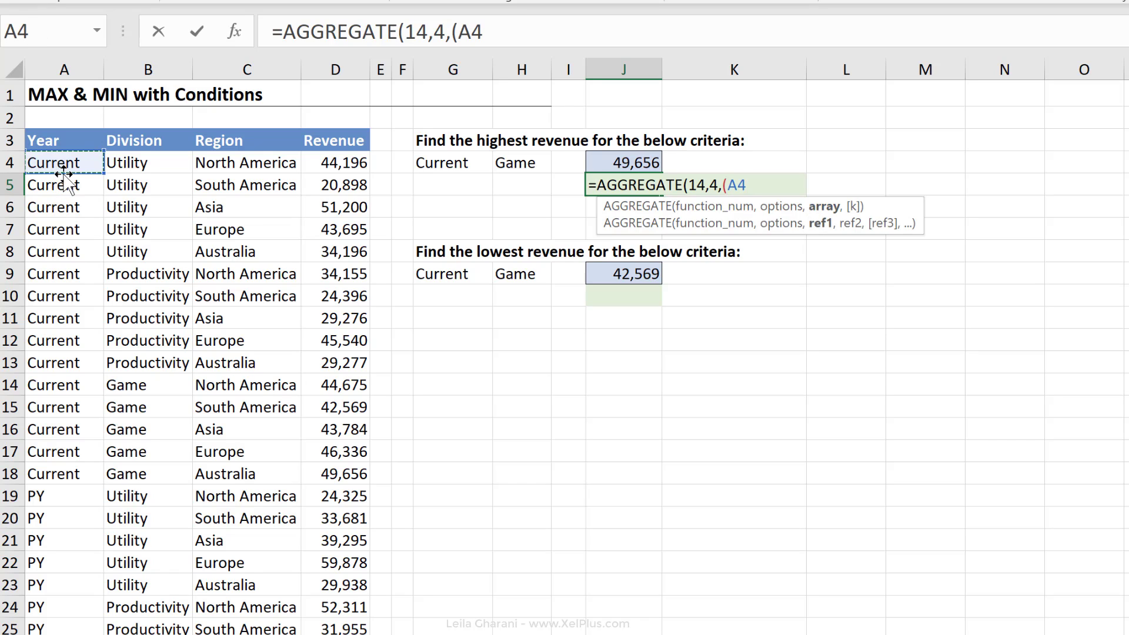
pyautogui.hotkey('ctrl', 'shift', 'Down')
pyautogui.write('=')
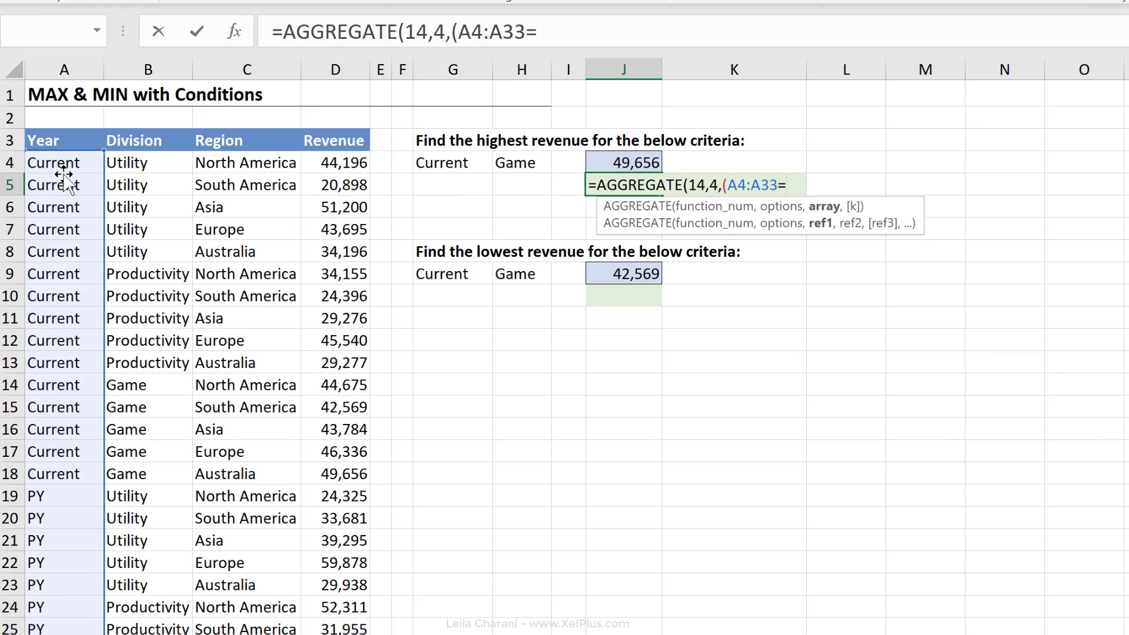
pyautogui.click(452, 162)
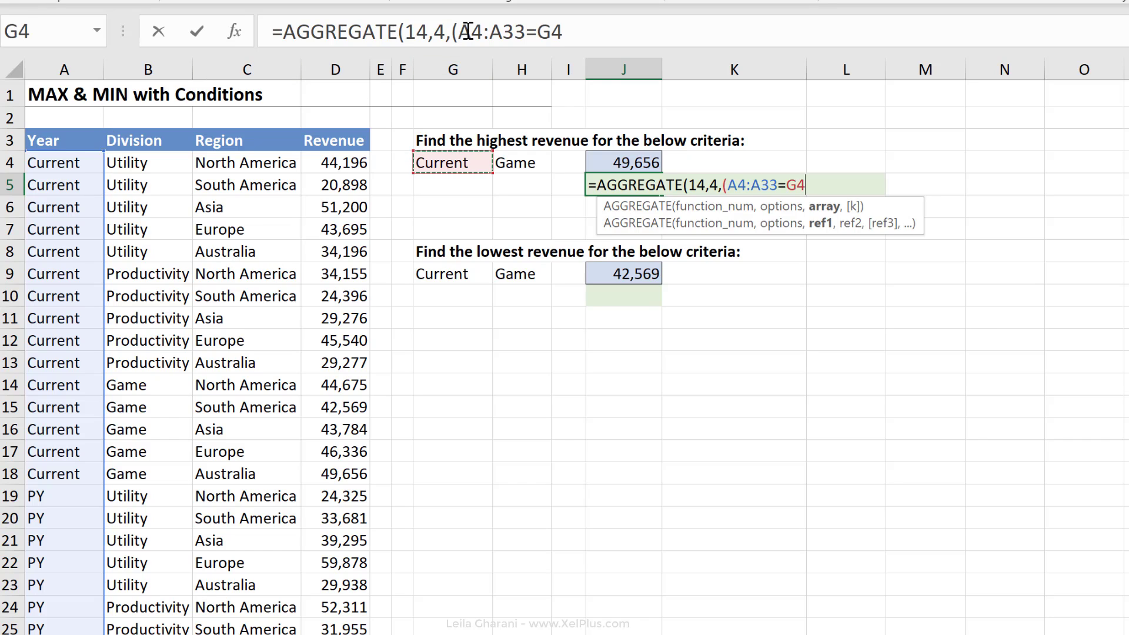
pyautogui.click(503, 30)
pyautogui.press('F4')
pyautogui.click(618, 32)
pyautogui.write(')')
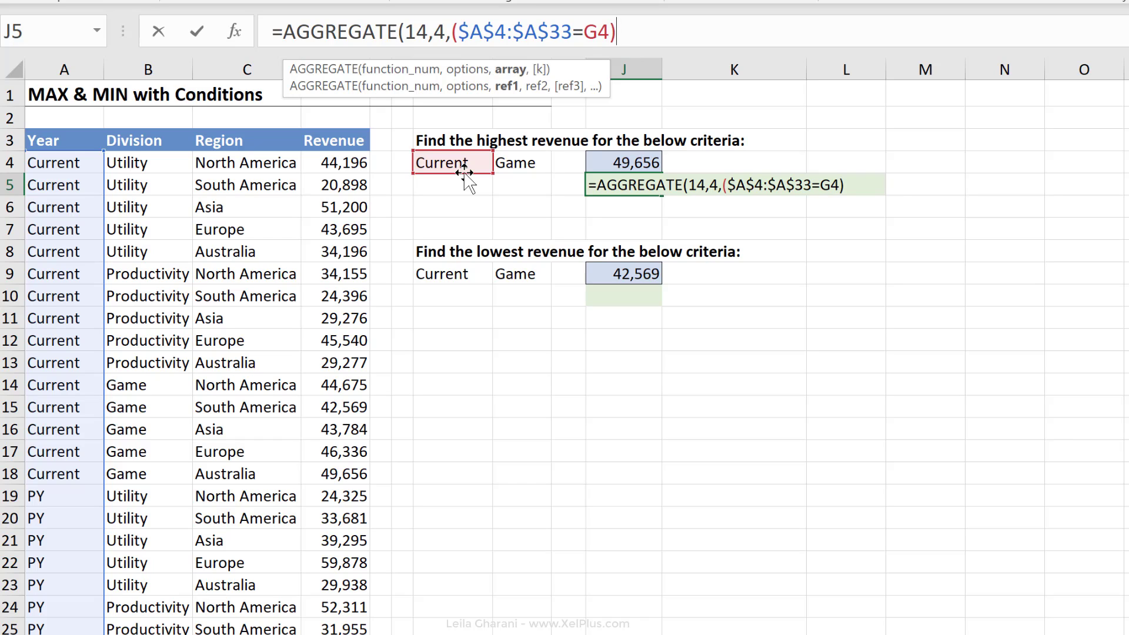
# - Multiply by revenue D4:D33, set k to 1, and commit the formula, returning 51,200
pyautogui.write('*')
pyautogui.click(332, 168)
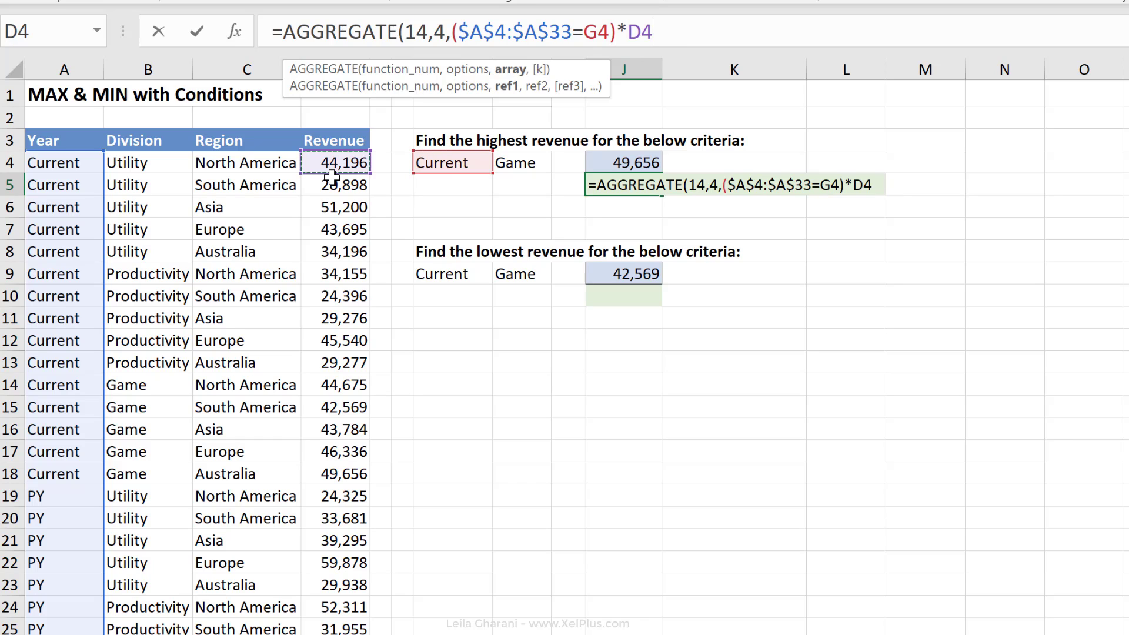
pyautogui.hotkey('ctrl', 'shift', 'Down')
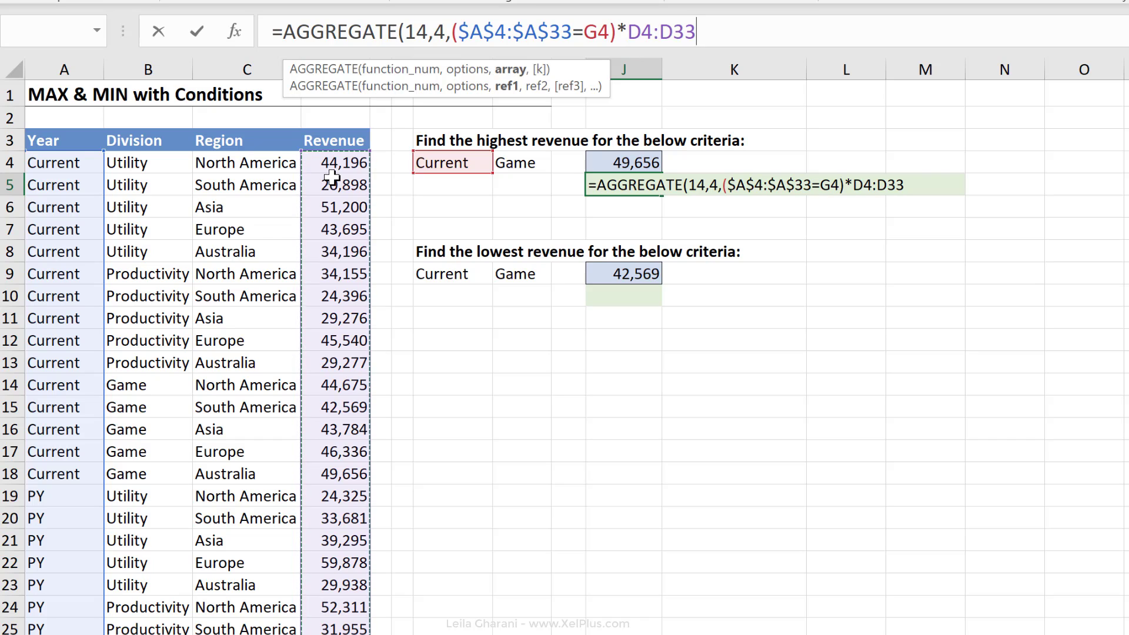
pyautogui.write(',')
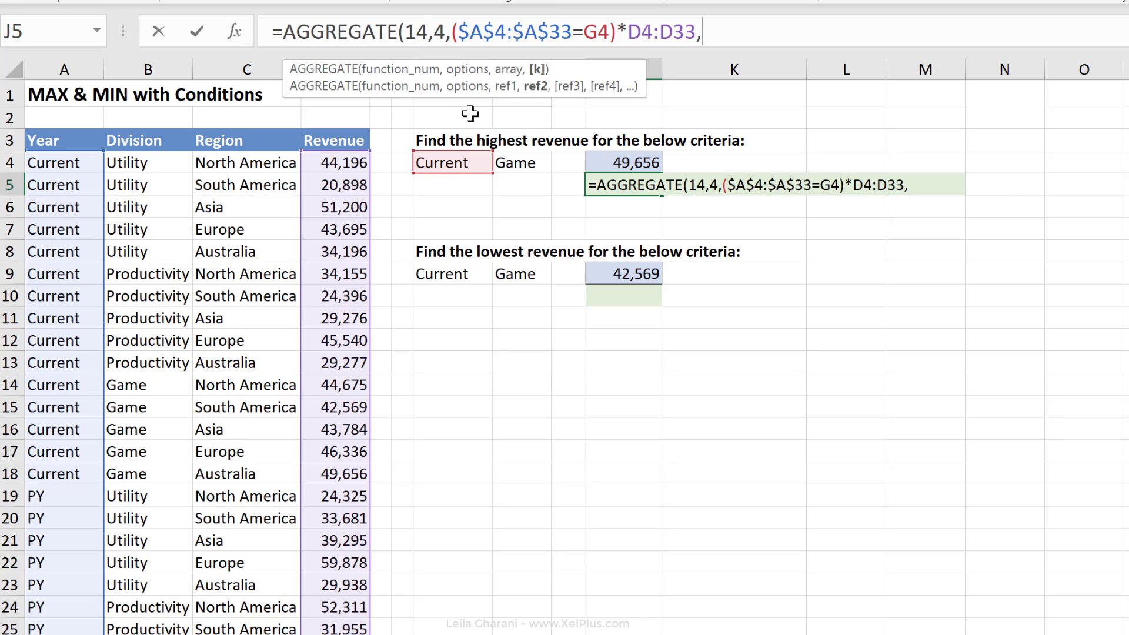
pyautogui.write('1)')
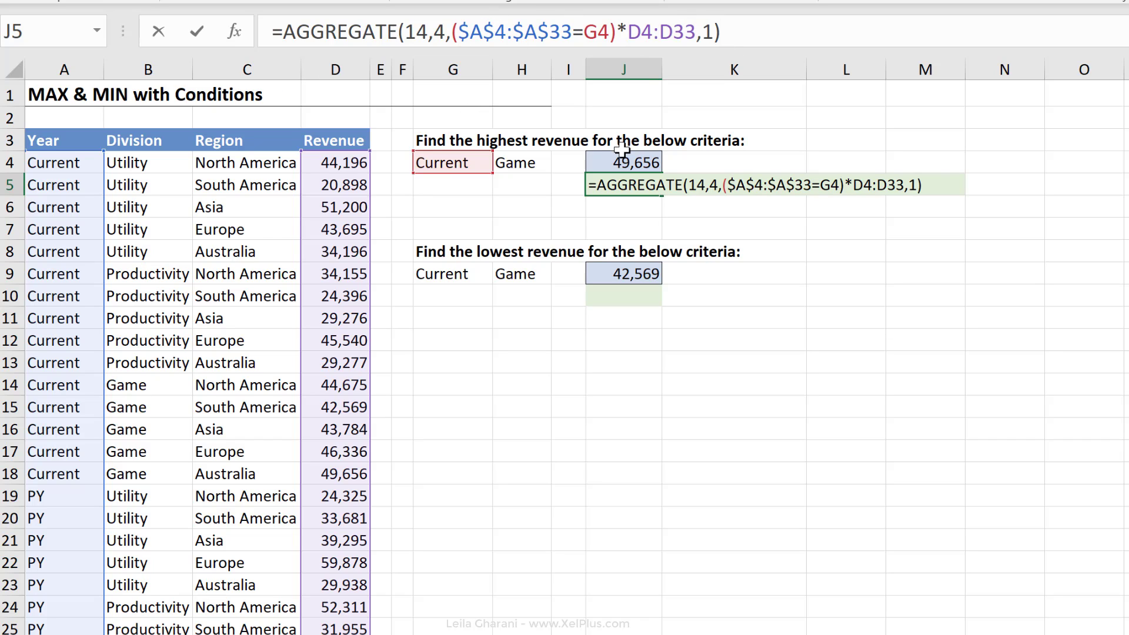
pyautogui.press('Return')
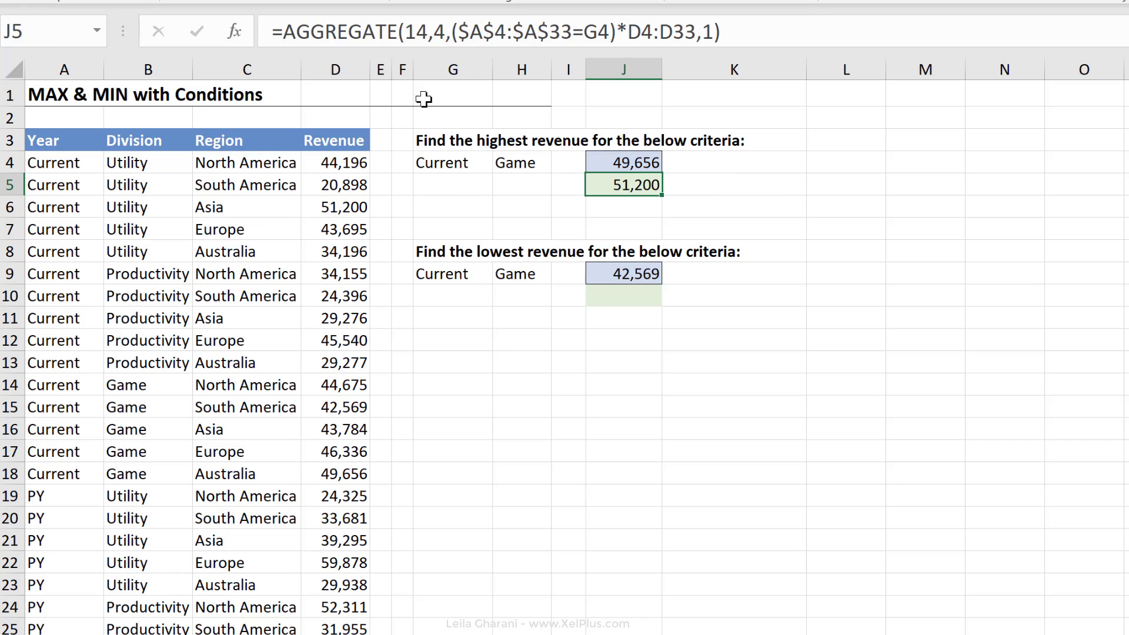
pyautogui.moveTo(452, 32); pyautogui.dragTo(612, 35)
pyautogui.press('F9')
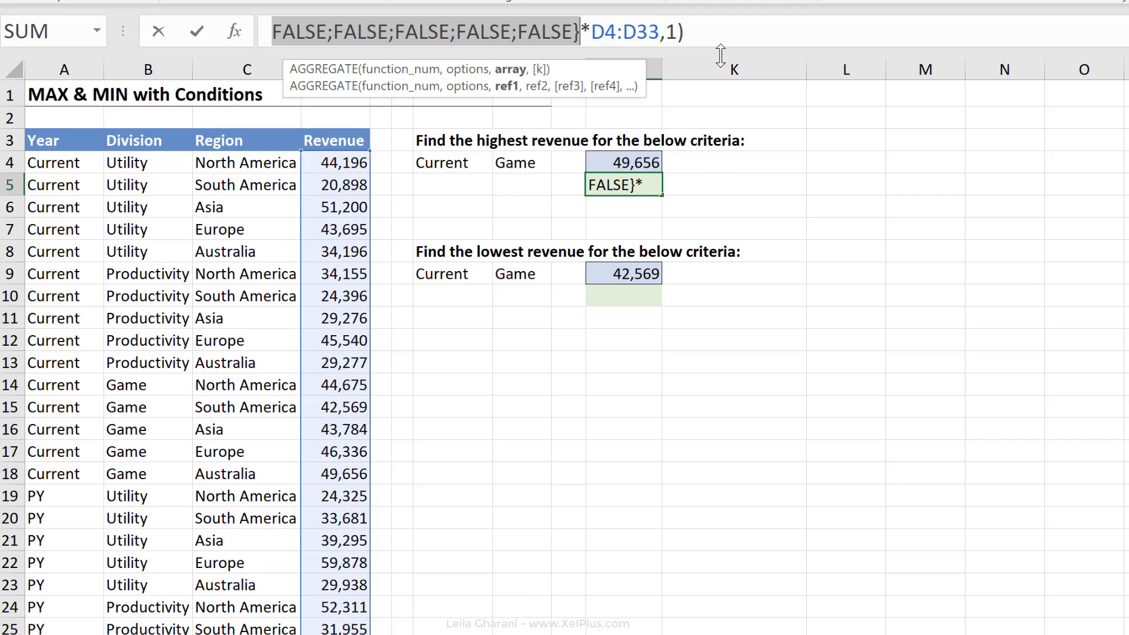
pyautogui.moveTo(720, 48); pyautogui.dragTo(717, 77)
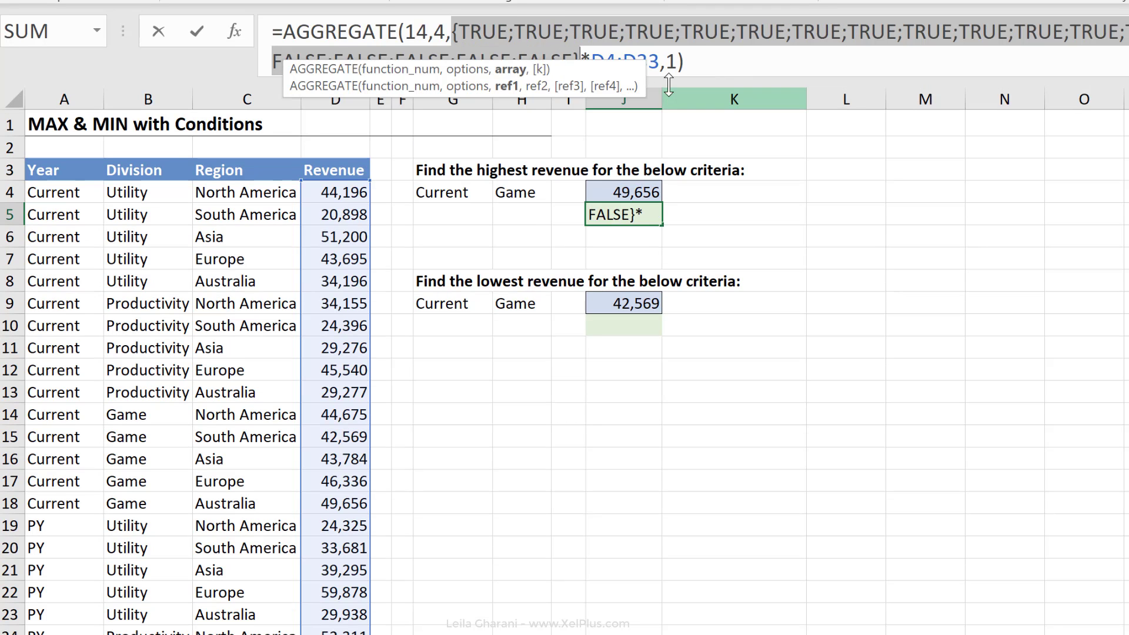
pyautogui.moveTo(630, 75); pyautogui.dragTo(732, 115)
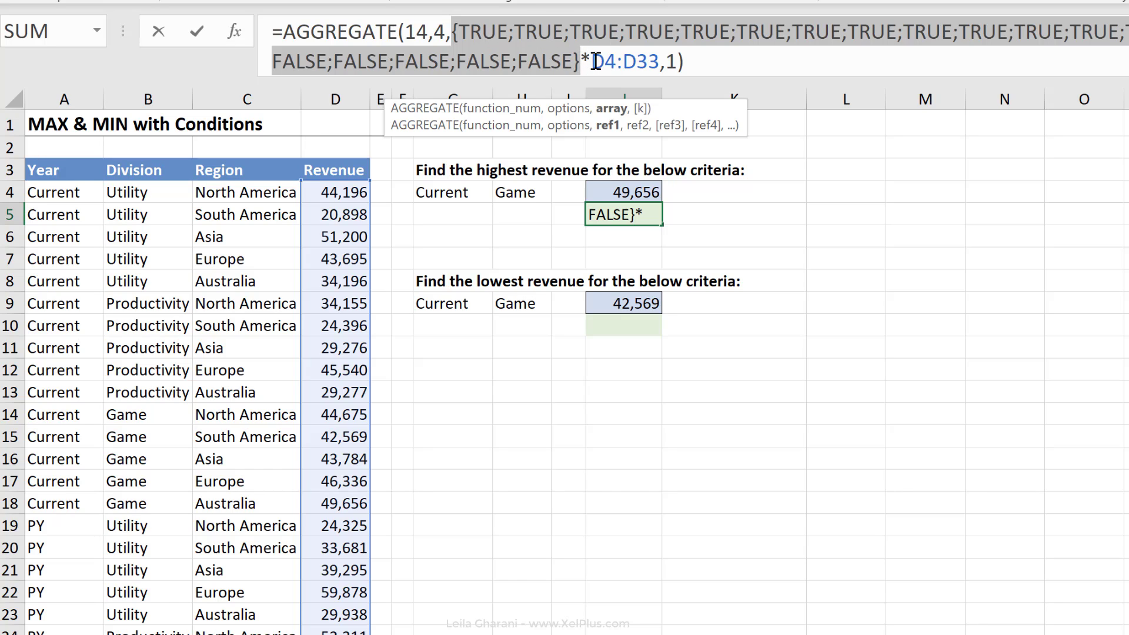
pyautogui.moveTo(593, 61); pyautogui.dragTo(658, 63)
pyautogui.press('F9')
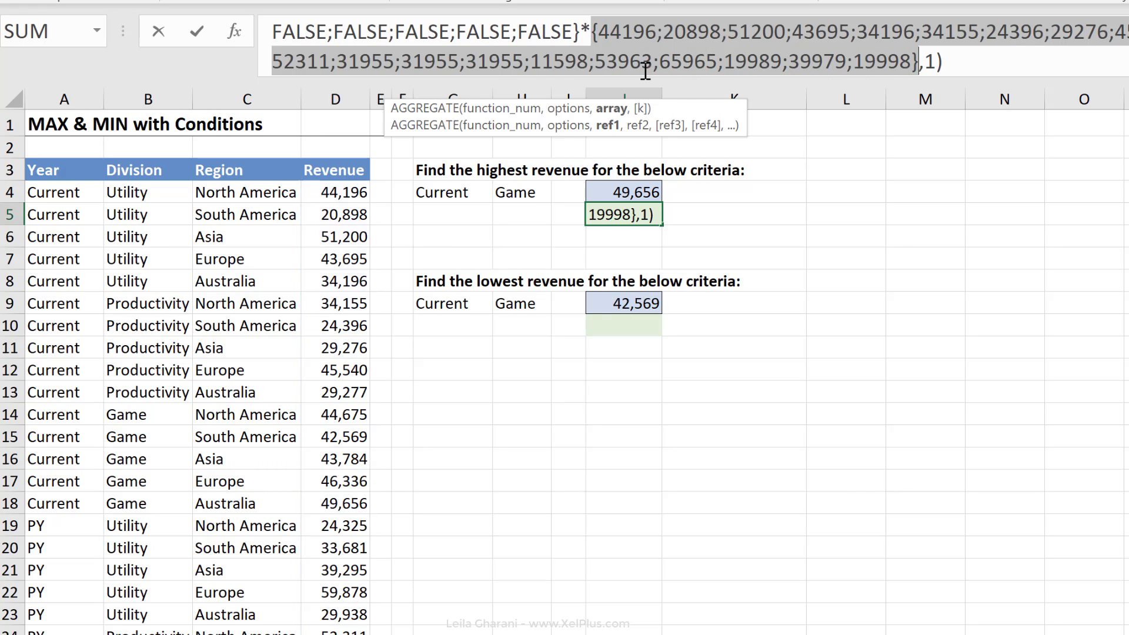
pyautogui.click(763, 75)
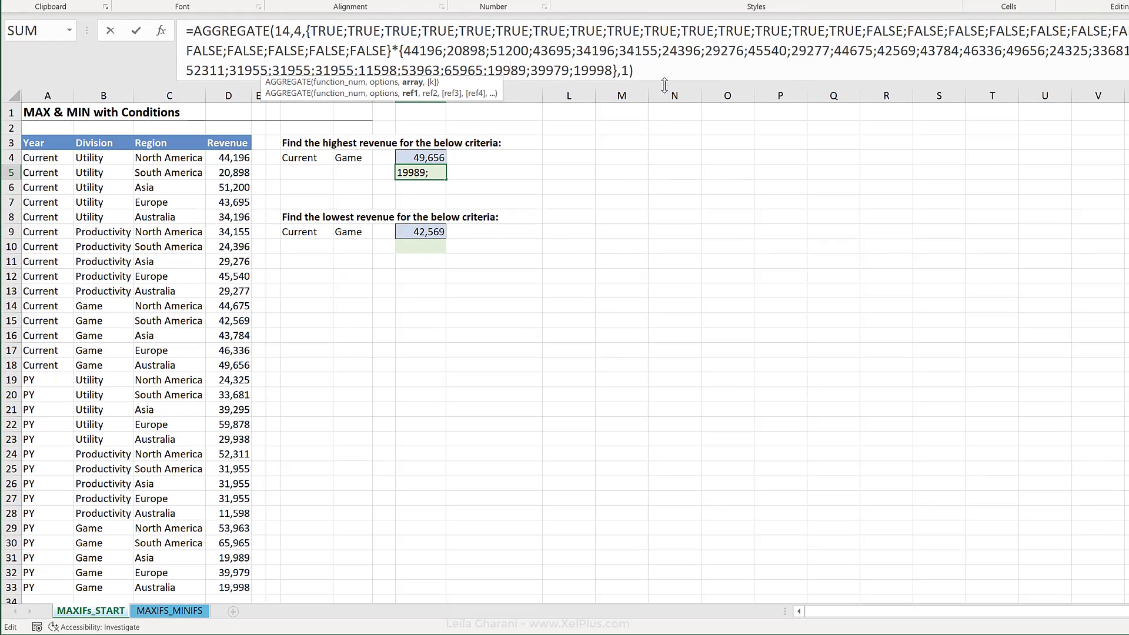
pyautogui.moveTo(617, 70); pyautogui.dragTo(305, 32)
pyautogui.press('F9')
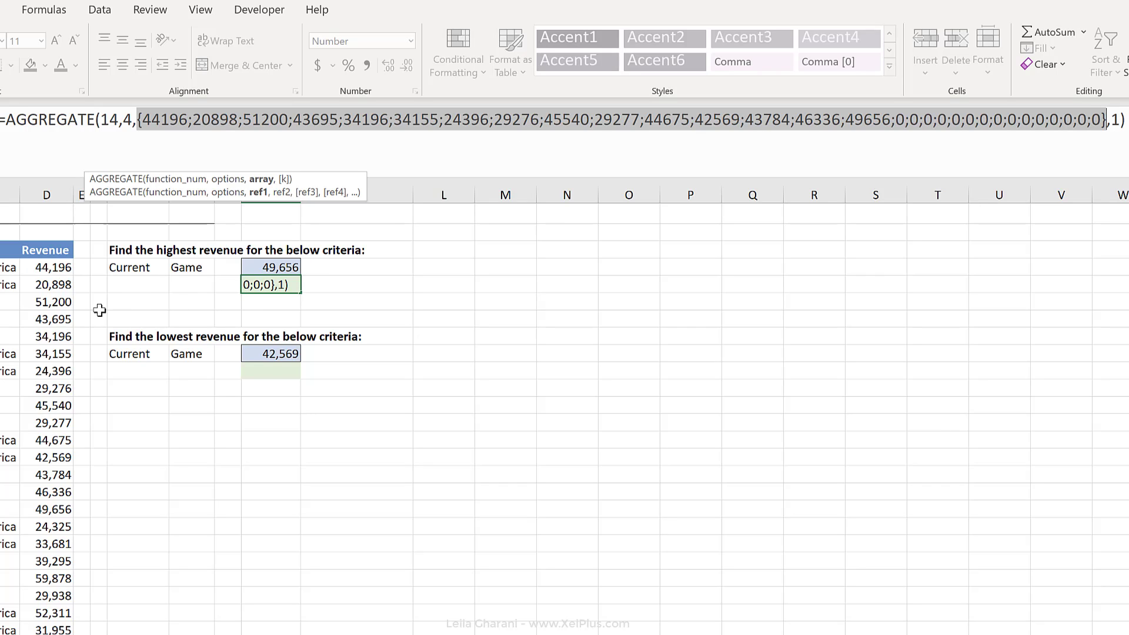
pyautogui.press('Escape')
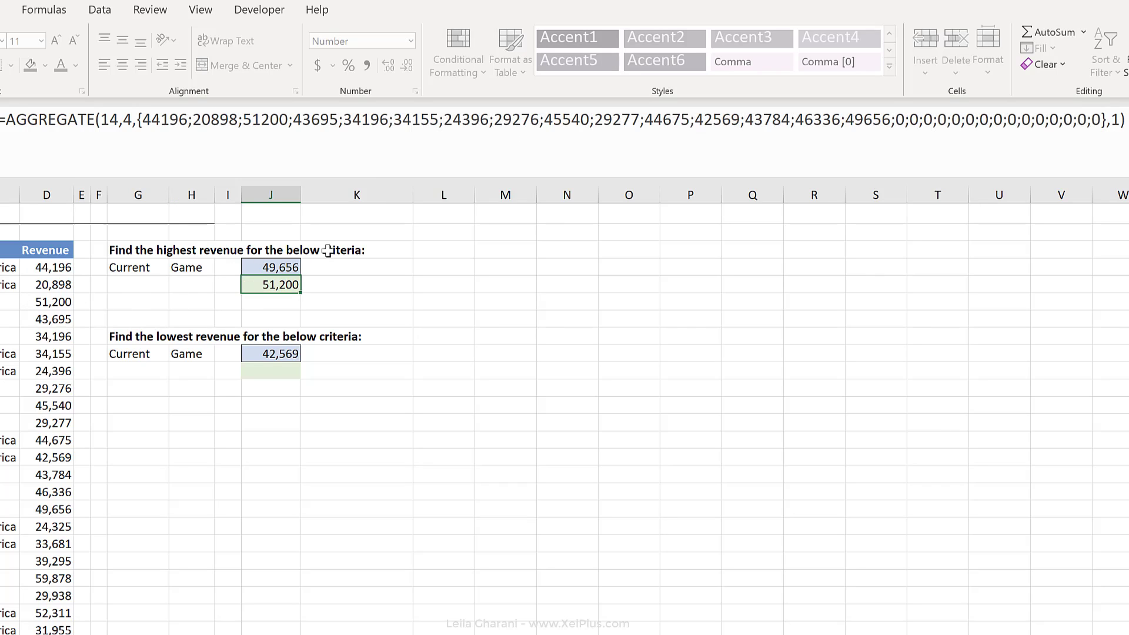
# - Insert the Division condition ($B$4:$B$33=H4) before the revenue range in J5's formula
pyautogui.click(268, 129)
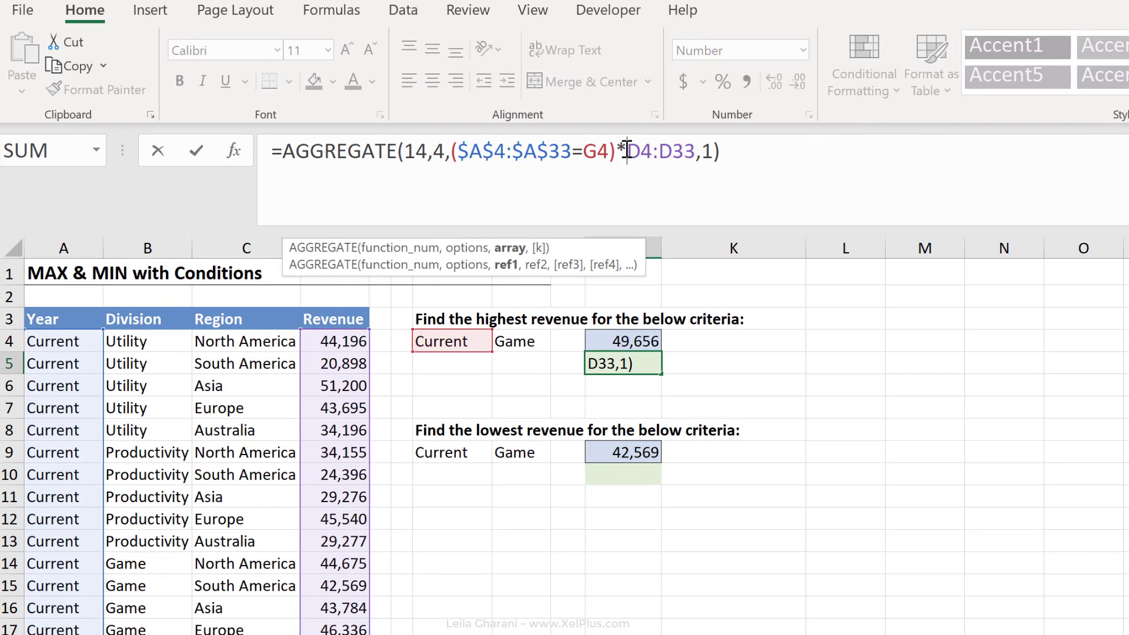
pyautogui.press('Left')
pyautogui.press('Left')
pyautogui.press('Left')
pyautogui.press('Left')
pyautogui.press('Left')
pyautogui.press('Left')
pyautogui.press('Left')
pyautogui.press('Left')
pyautogui.press('Left')
pyautogui.press('Left')
pyautogui.press('Left')
pyautogui.press('Left')
pyautogui.press('Left')
pyautogui.press('Left')
pyautogui.write('(')
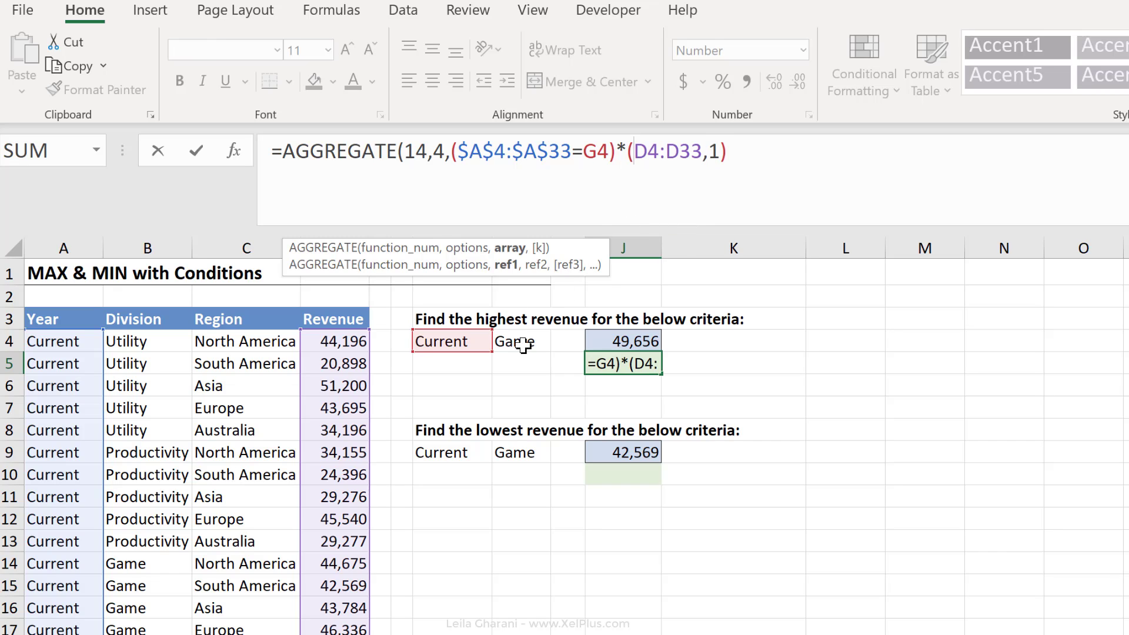
pyautogui.click(161, 342)
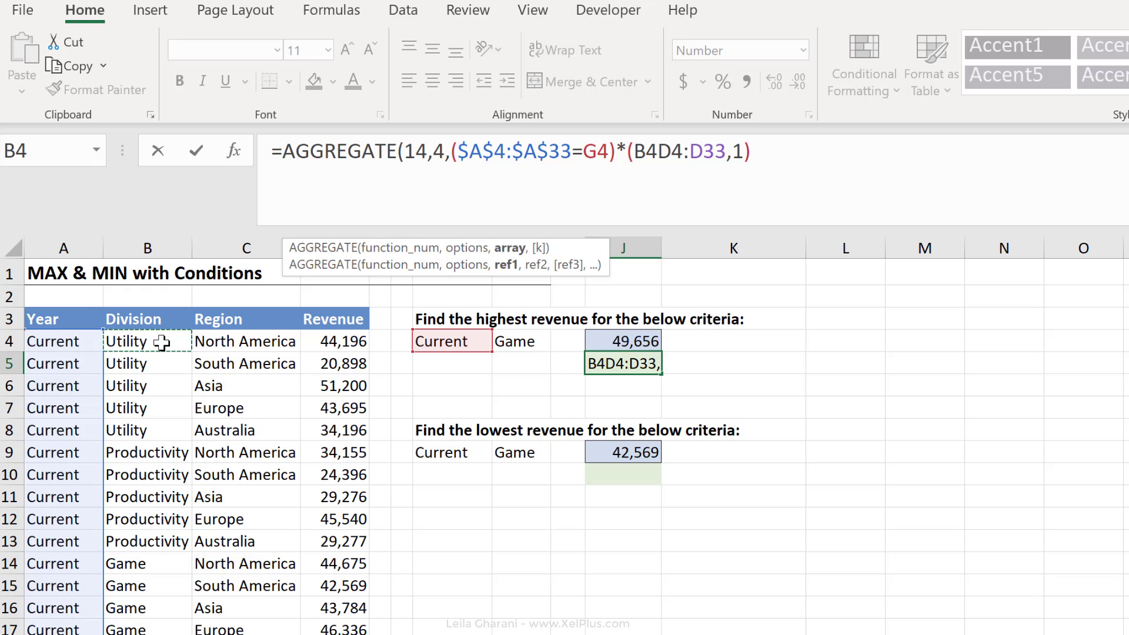
pyautogui.hotkey('ctrl', 'shift', 'Down')
pyautogui.press('F4')
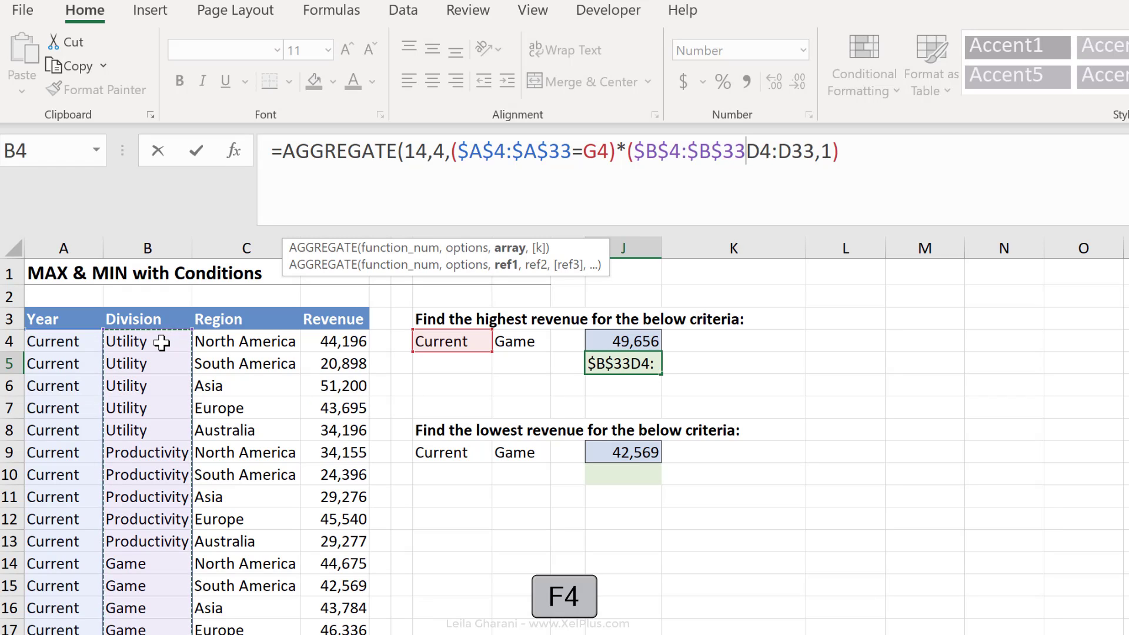
pyautogui.write('=')
pyautogui.click(521, 341)
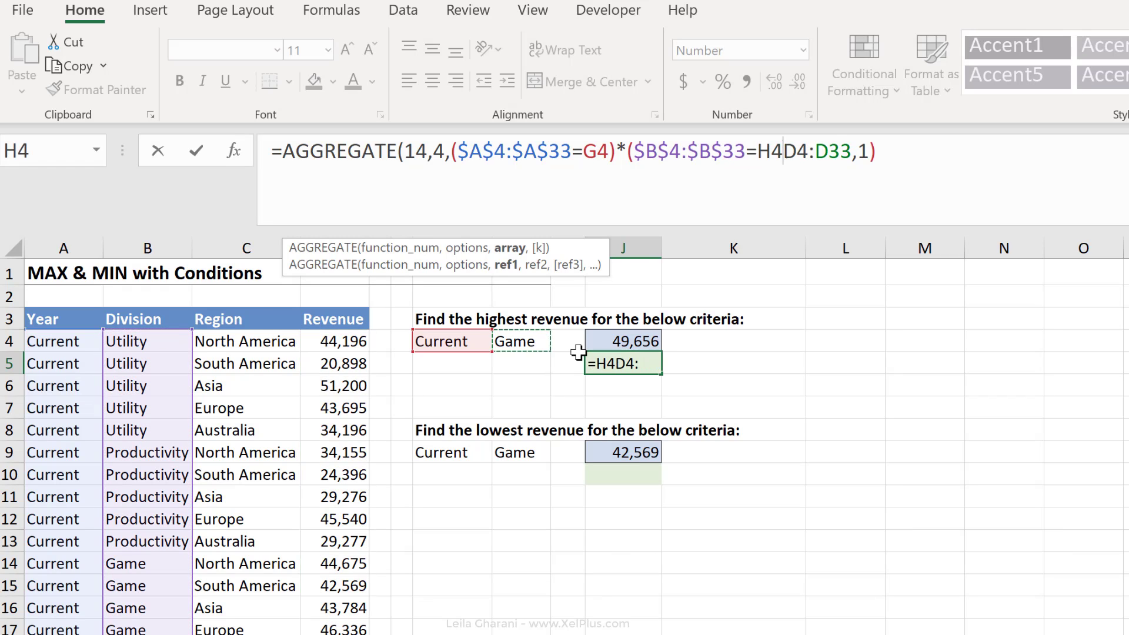
pyautogui.write(')*')
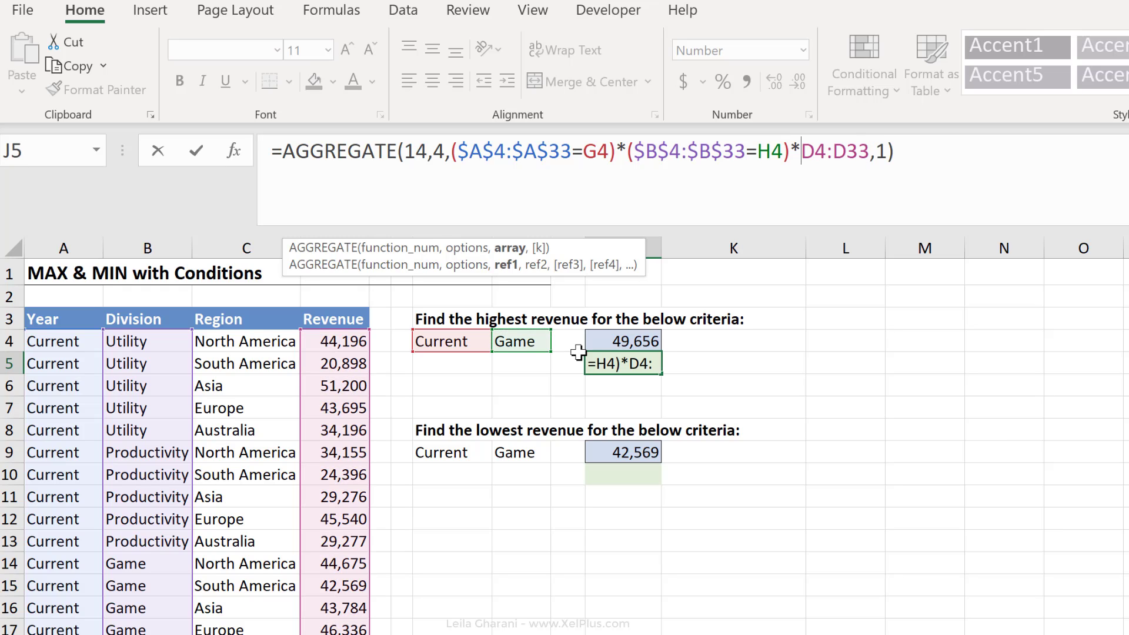
pyautogui.press('Return')
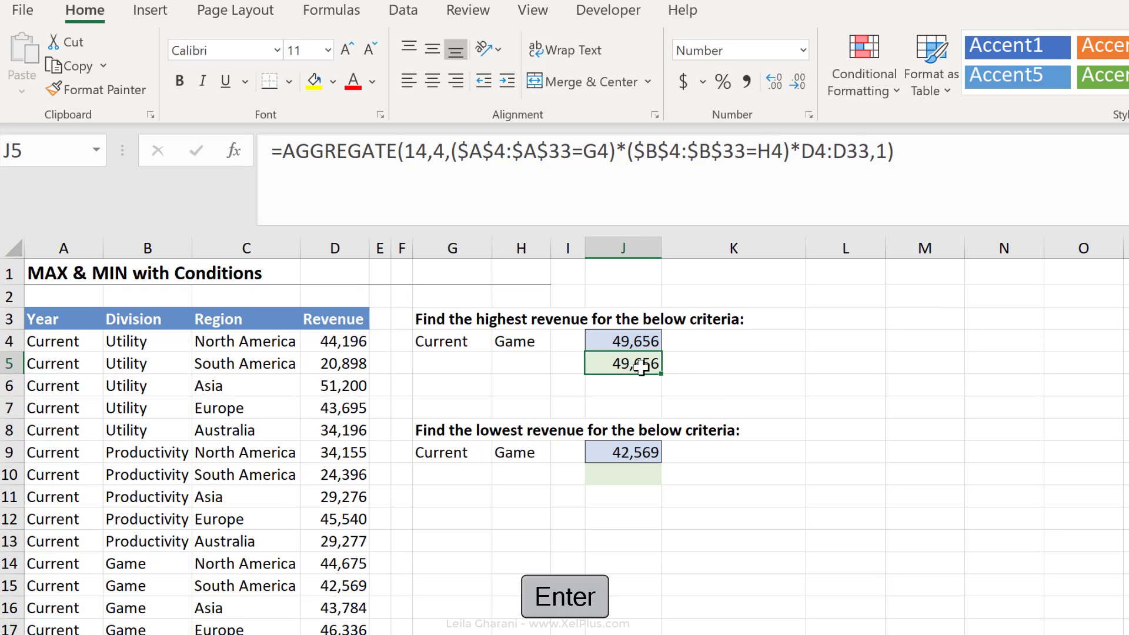
# - Evaluate the combined conditions with F9 to inspect the ones and zeros, then undo
pyautogui.moveTo(789, 151); pyautogui.dragTo(453, 154)
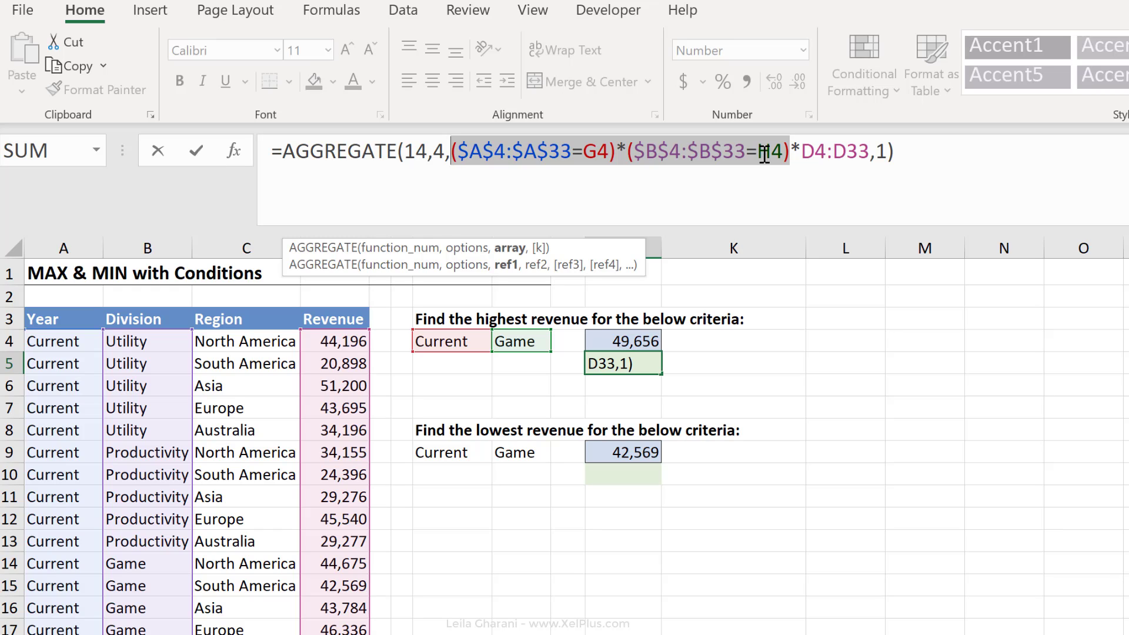
pyautogui.press('F9')
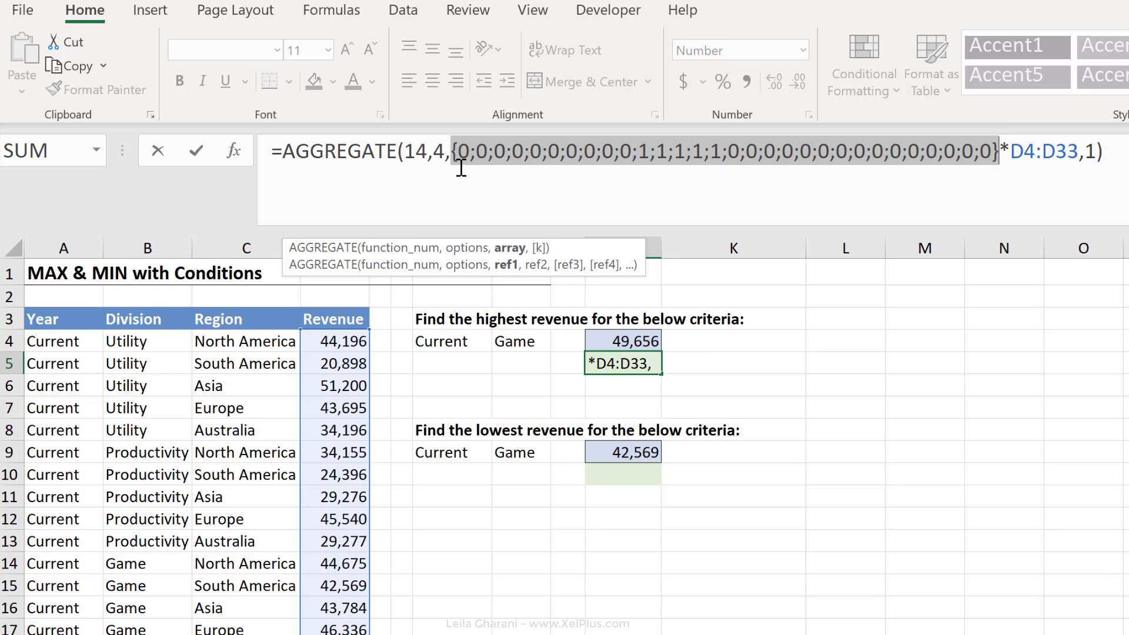
pyautogui.hotkey('ctrl', 'z')
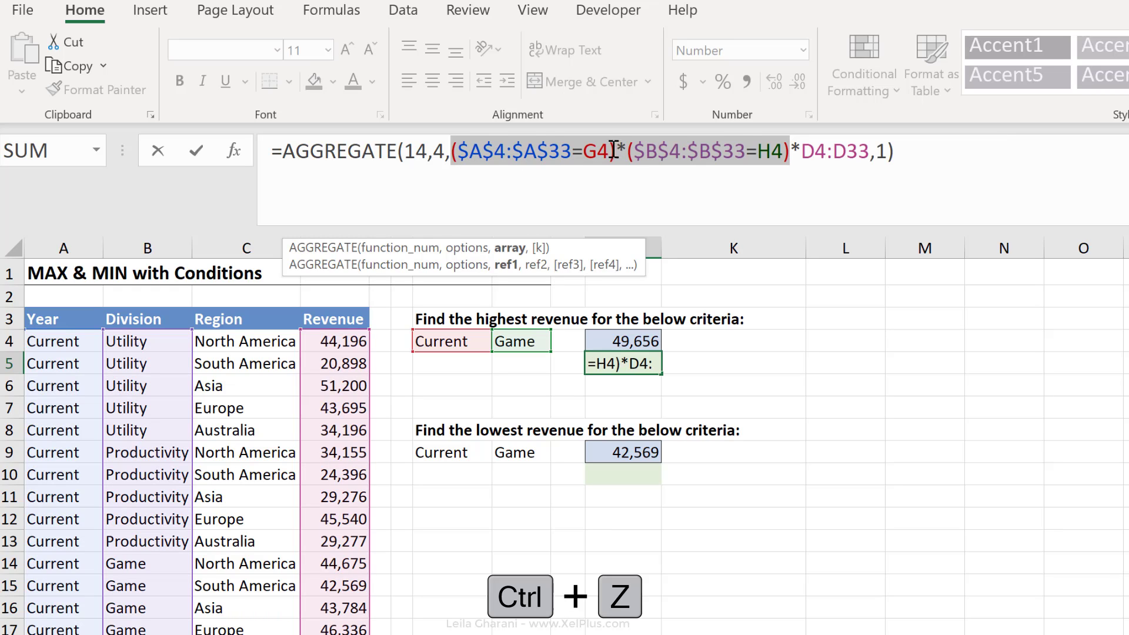
# - Lock the revenue range as $D$4:$D$33 and commit J5's formula
pyautogui.click(797, 160)
pyautogui.moveTo(803, 156); pyautogui.dragTo(850, 154)
pyautogui.press('F4')
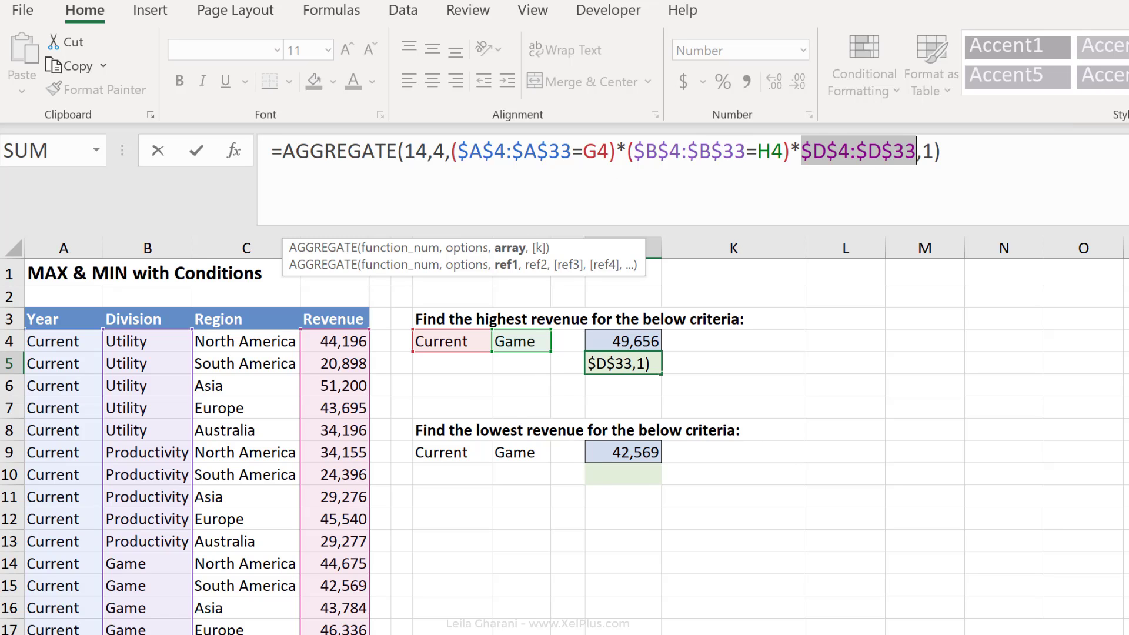
pyautogui.press('Return')
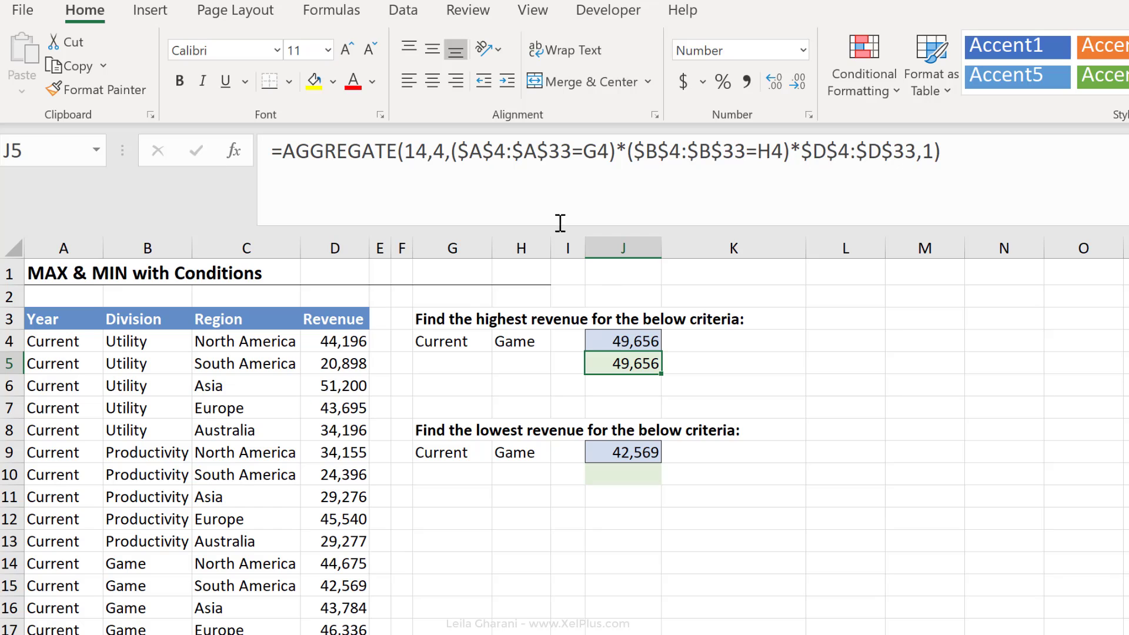
# - Copy J5's AGGREGATE formula to J10 and change function 14 to 15 (SMALL)
pyautogui.hotkey('ctrl', 'c')
pyautogui.click(623, 474)
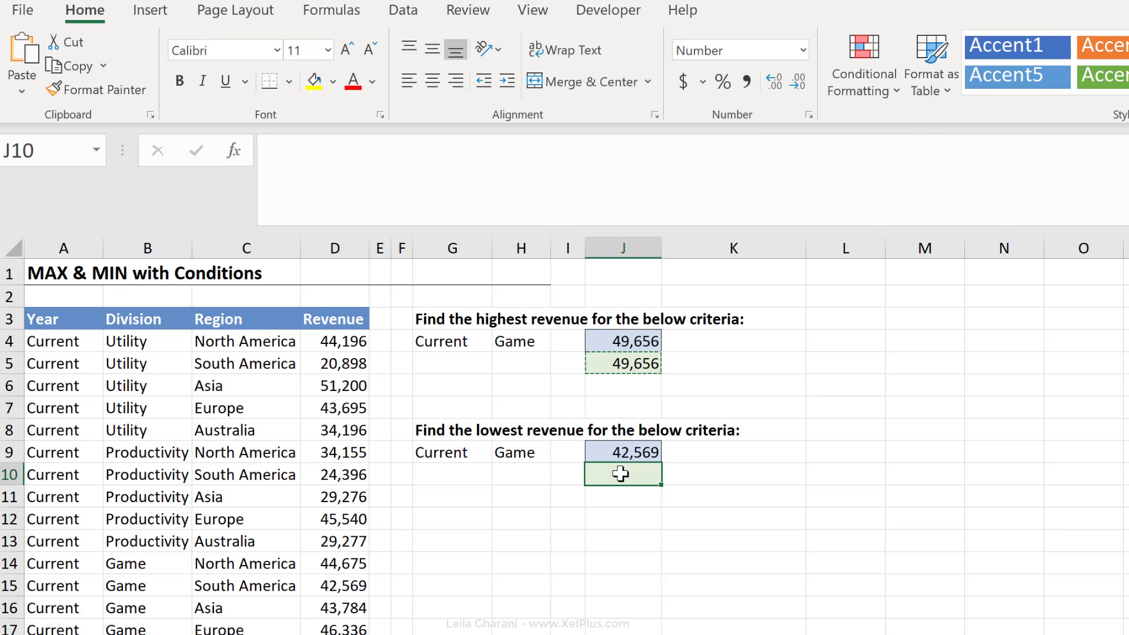
pyautogui.hotkey('ctrl', 'v')
pyautogui.click(435, 154)
pyautogui.press('BackSpace')
pyautogui.press('BackSpace')
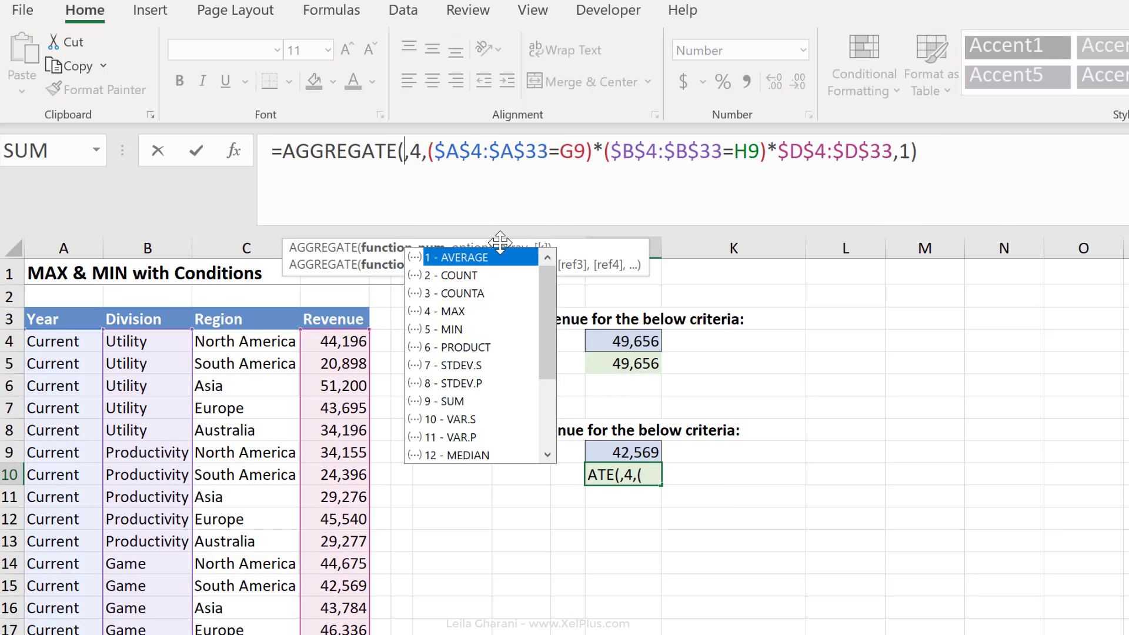
pyautogui.moveTo(548, 376); pyautogui.dragTo(548, 447)
pyautogui.doubleClick(471, 385)
pyautogui.hotkey('ctrl', 'Return')
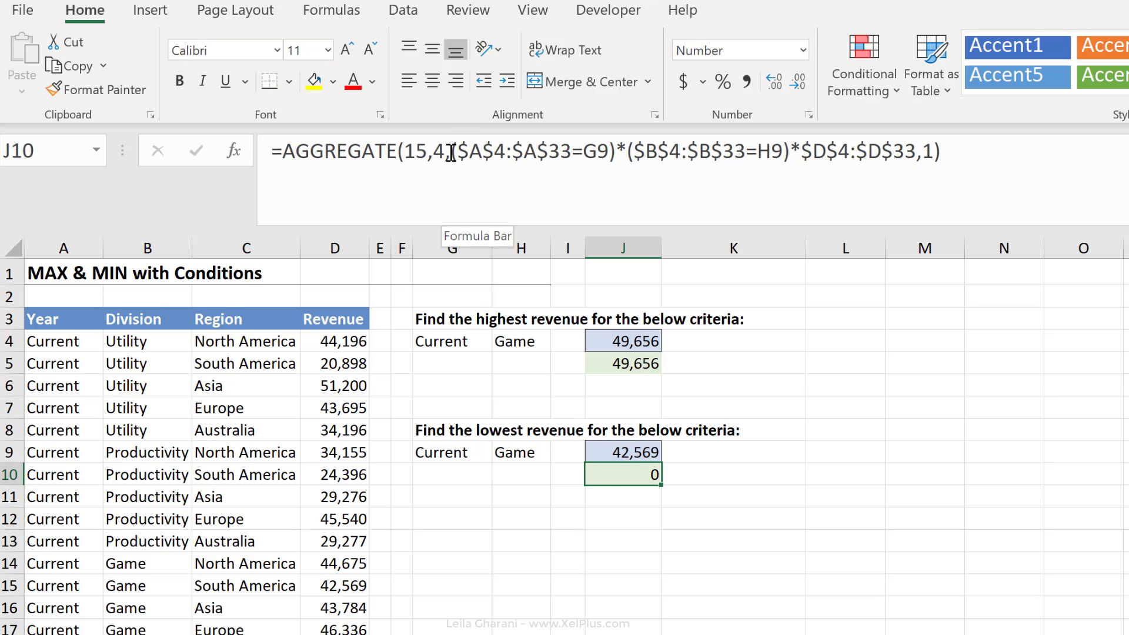
# - Evaluate the formula's conditions and revenue parts with F9 to inspect values, undoing each time
pyautogui.moveTo(450, 152); pyautogui.dragTo(628, 151)
pyautogui.moveTo(767, 152); pyautogui.dragTo(914, 154)
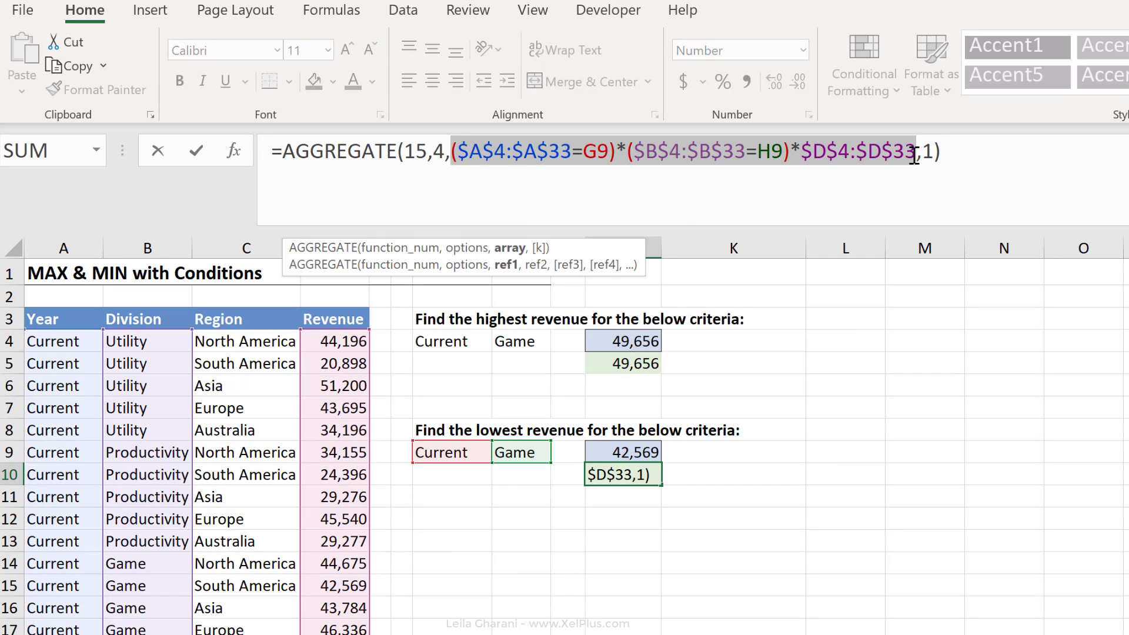
pyautogui.press('F9')
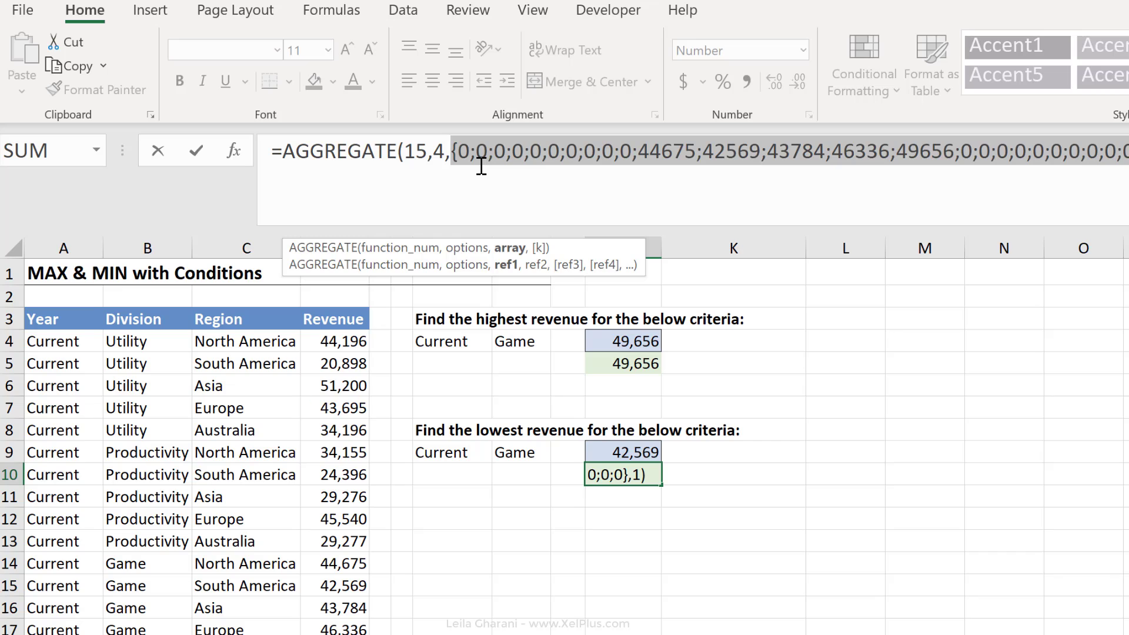
pyautogui.click(447, 154)
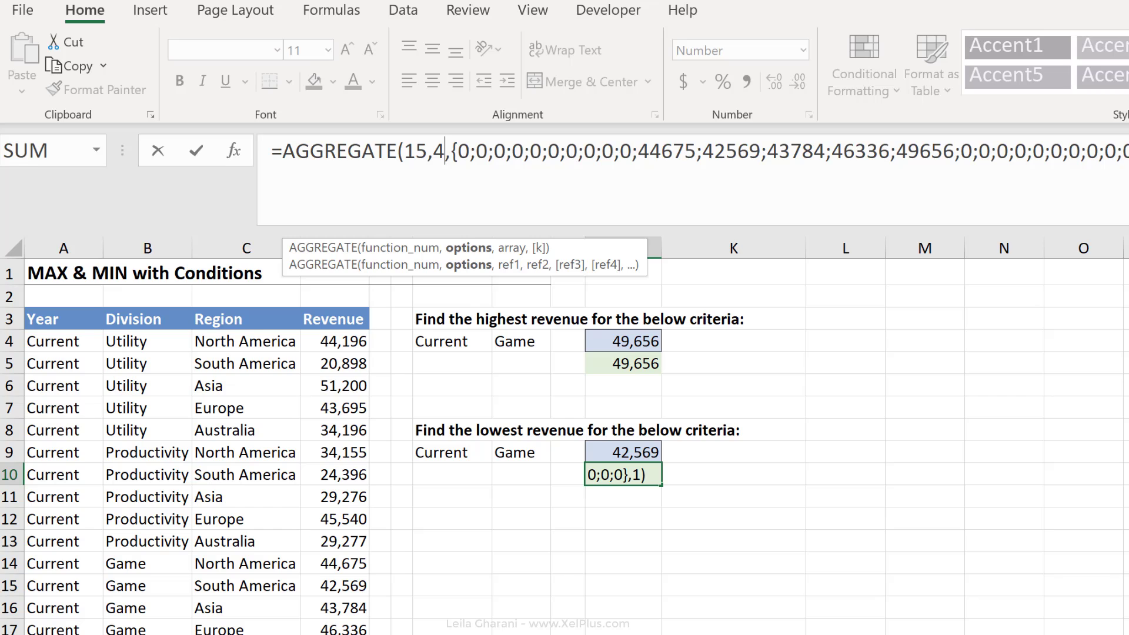
pyautogui.hotkey('ctrl', 'z')
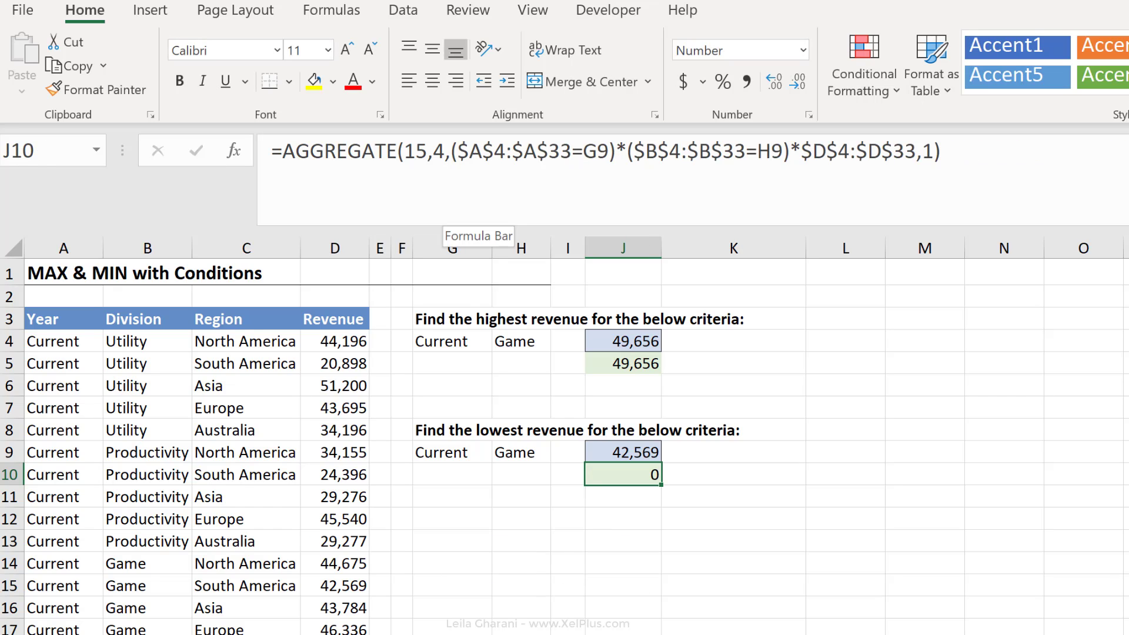
pyautogui.moveTo(790, 152); pyautogui.dragTo(451, 151)
pyautogui.press('F9')
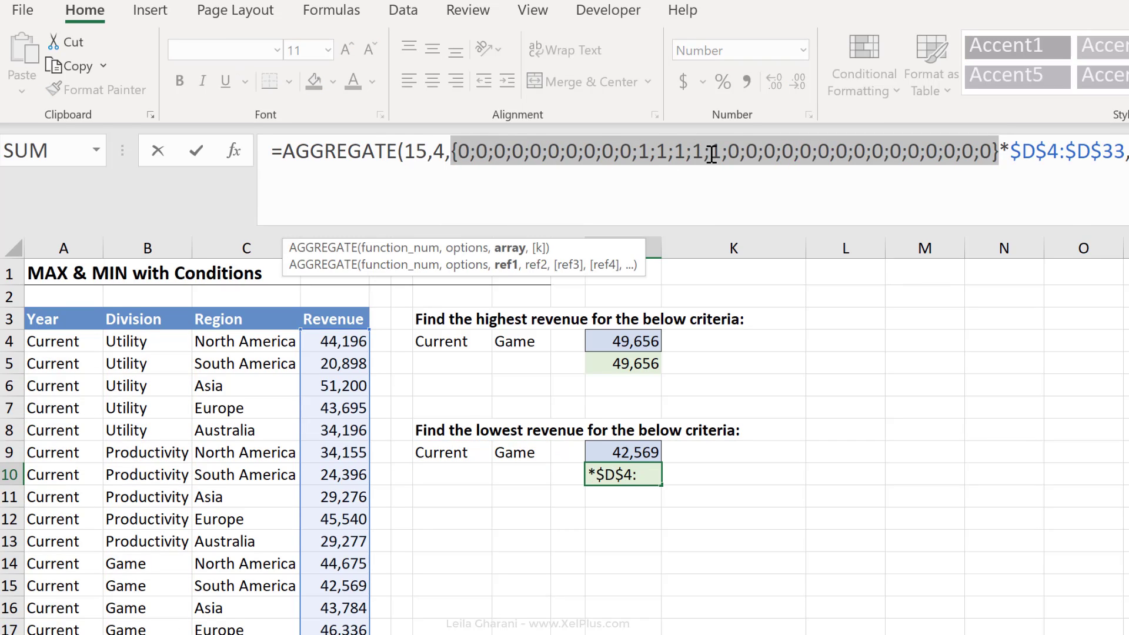
pyautogui.hotkey('ctrl', 'z')
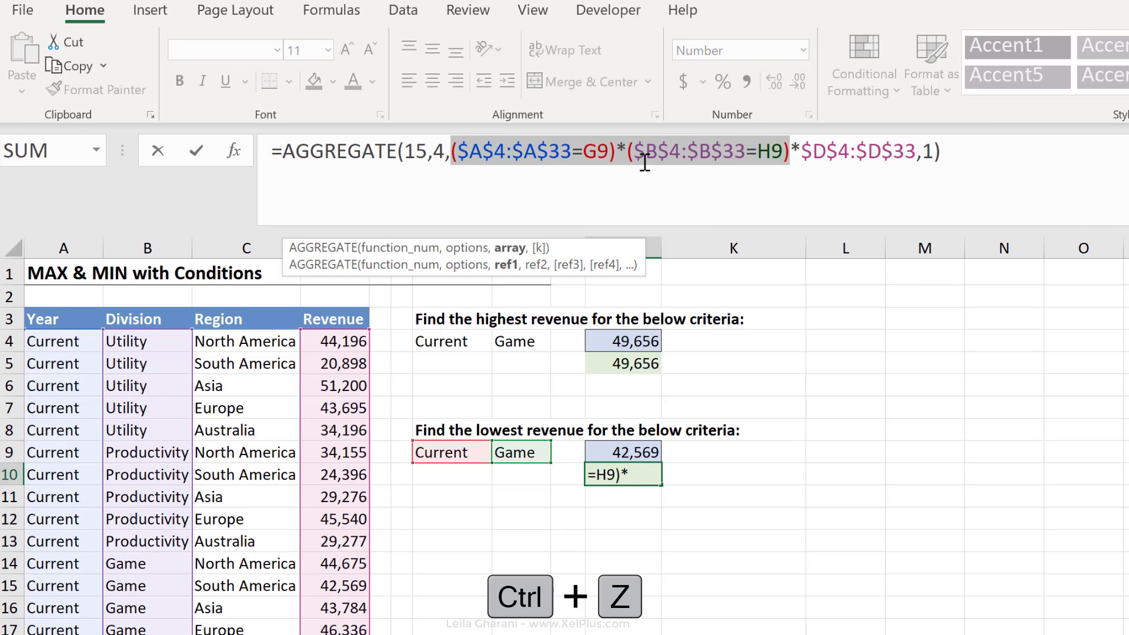
# - Wrap J10's conditions as 1/((...)*(...)), check them with F9, undo, and commit
pyautogui.click(451, 153)
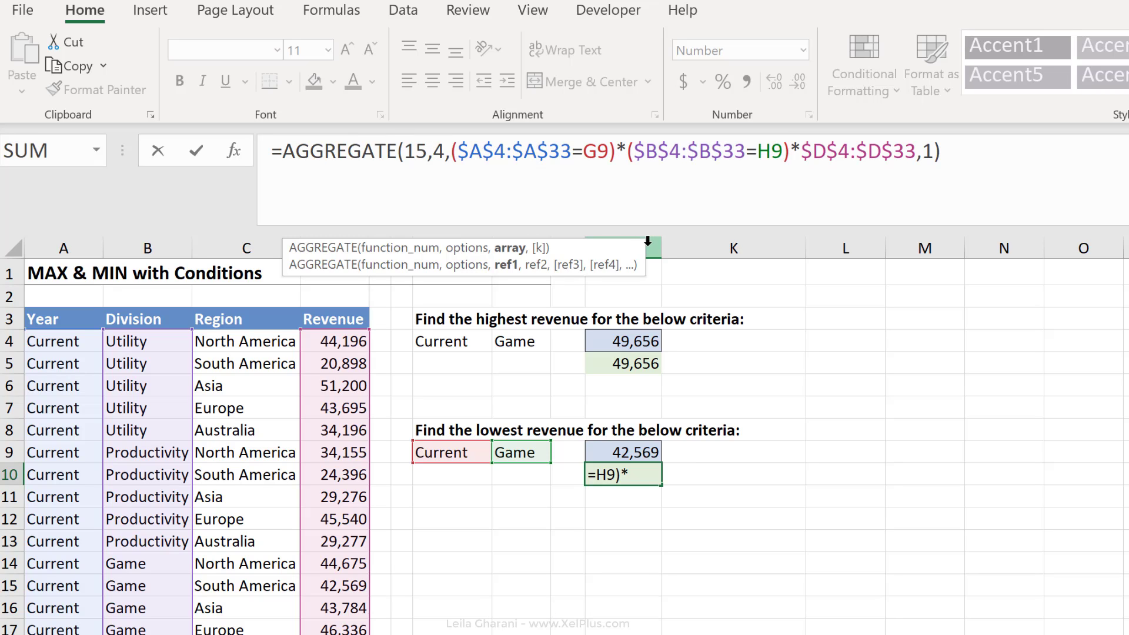
pyautogui.write('1/')
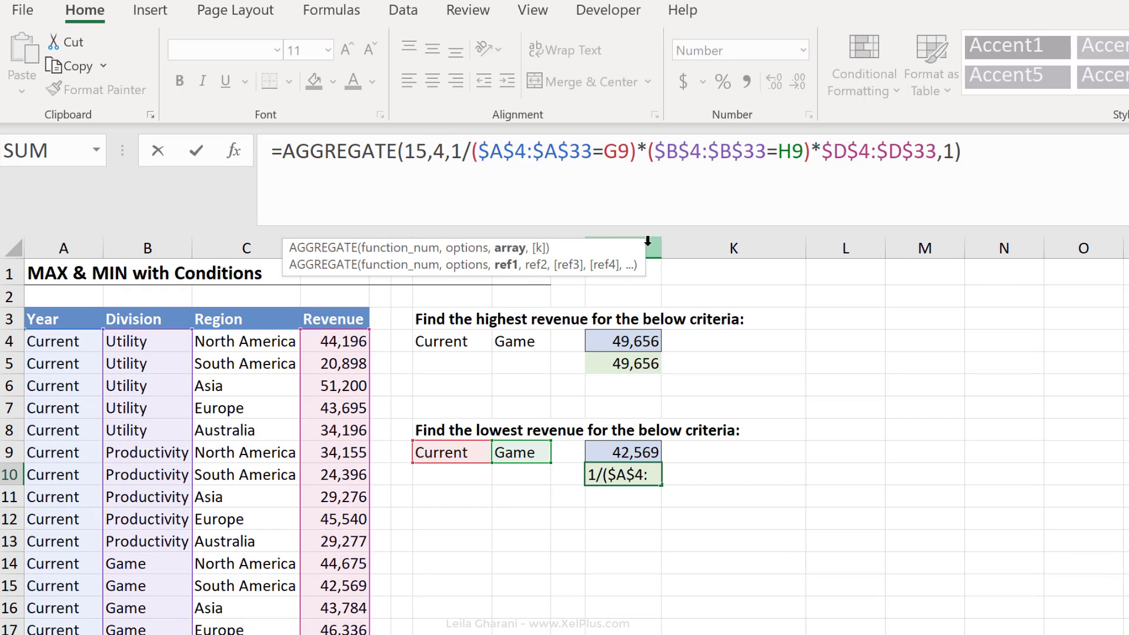
pyautogui.write('(')
pyautogui.press('Right')
pyautogui.press('Right')
pyautogui.press('Right')
pyautogui.press('Right')
pyautogui.press('Right')
pyautogui.press('Right')
pyautogui.press('Right')
pyautogui.press('Right')
pyautogui.press('Right')
pyautogui.press('Right')
pyautogui.press('Right')
pyautogui.press('Right')
pyautogui.press('Right')
pyautogui.press('Right')
pyautogui.press('Right')
pyautogui.press('Right')
pyautogui.press('Right')
pyautogui.press('Right')
pyautogui.press('Right')
pyautogui.press('Right')
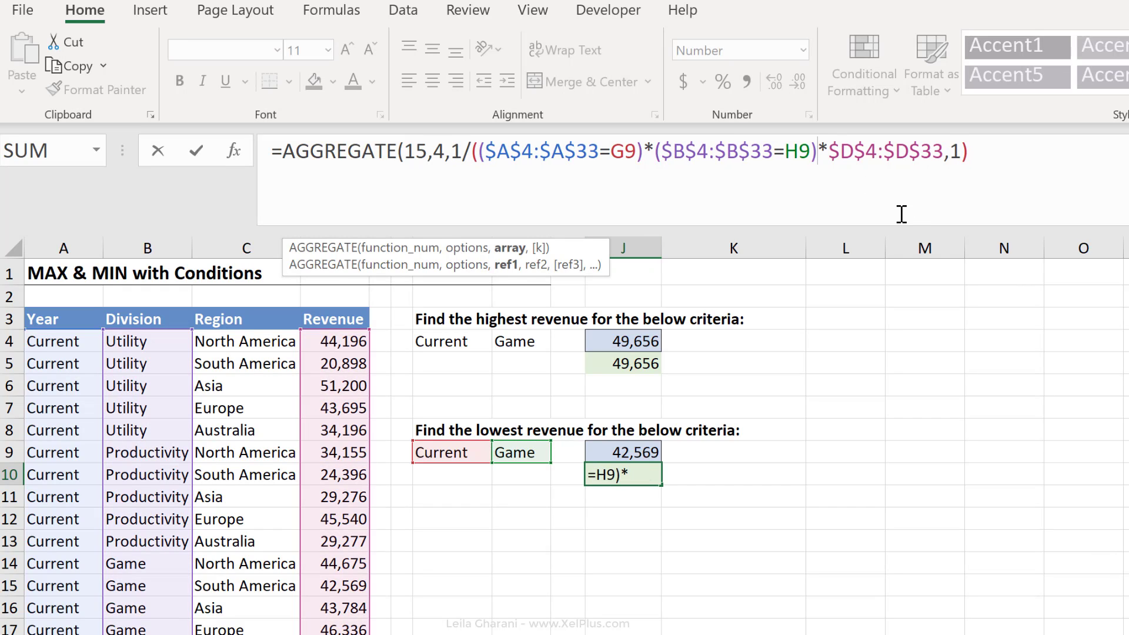
pyautogui.write(')*')
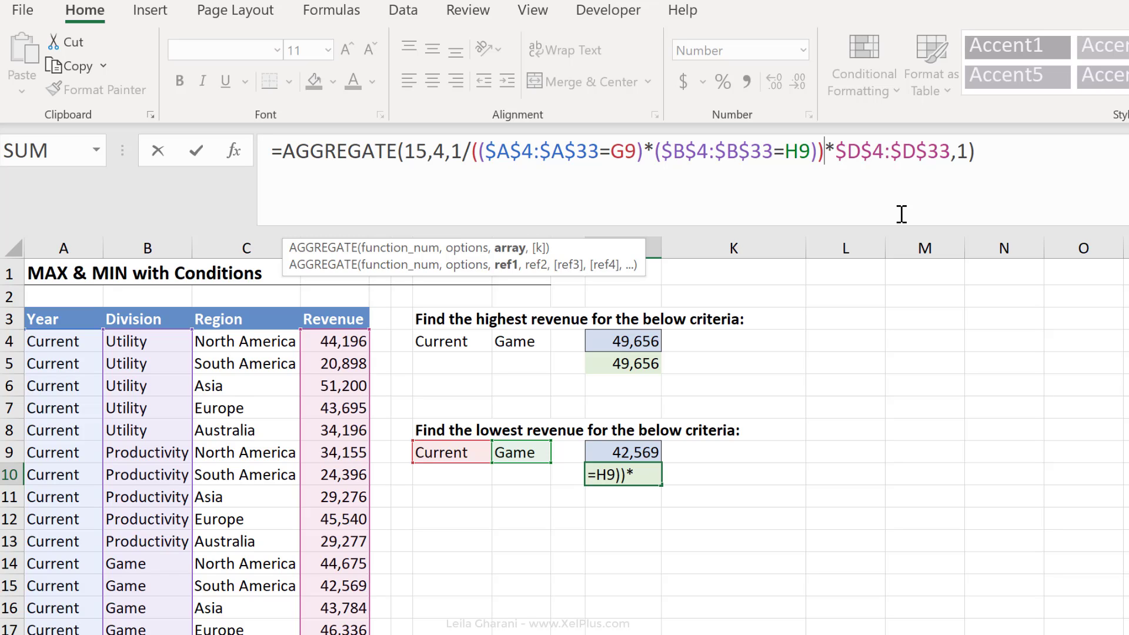
pyautogui.keyDown('shift'); pyautogui.click(469, 151); pyautogui.keyUp('shift')
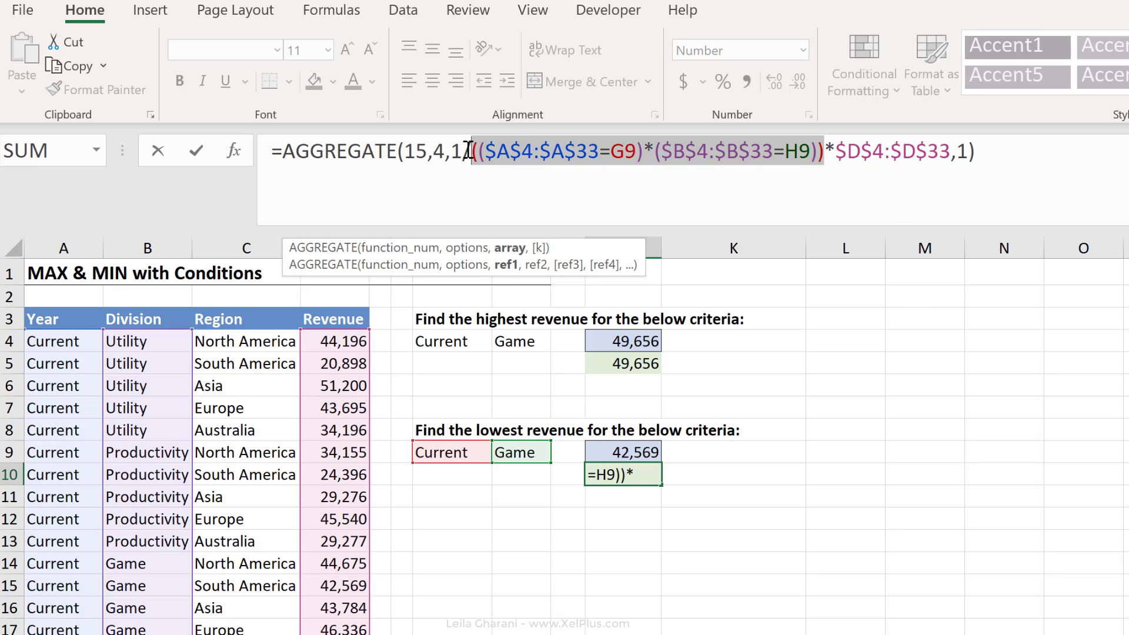
pyautogui.keyDown('shift'); pyautogui.click(452, 151); pyautogui.keyUp('shift')
pyautogui.press('F9')
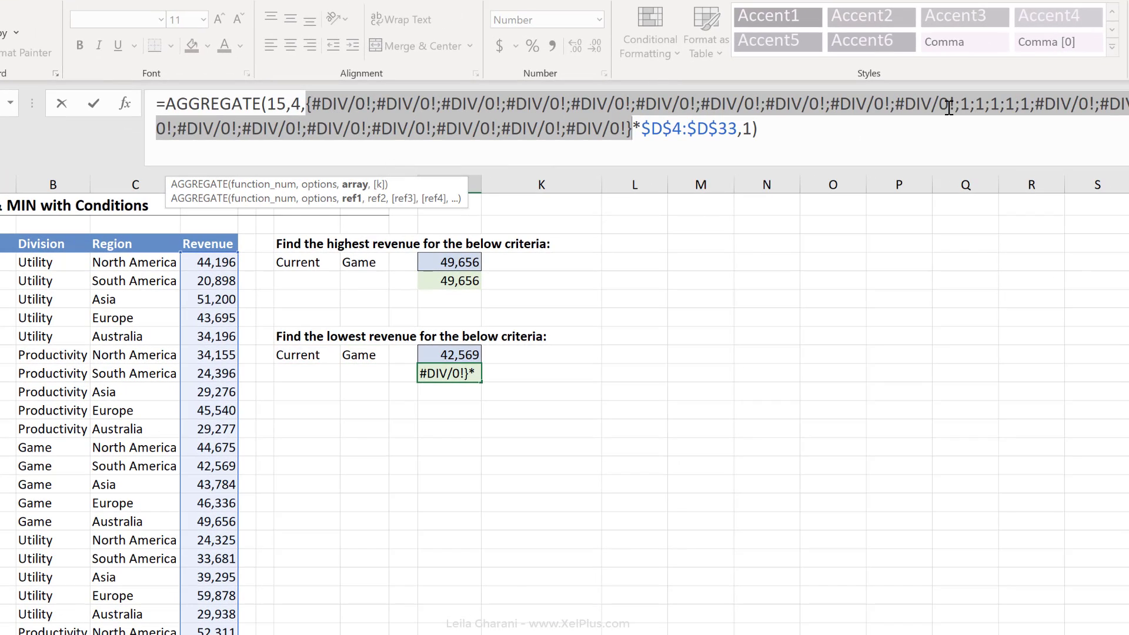
pyautogui.hotkey('ctrl', 'z')
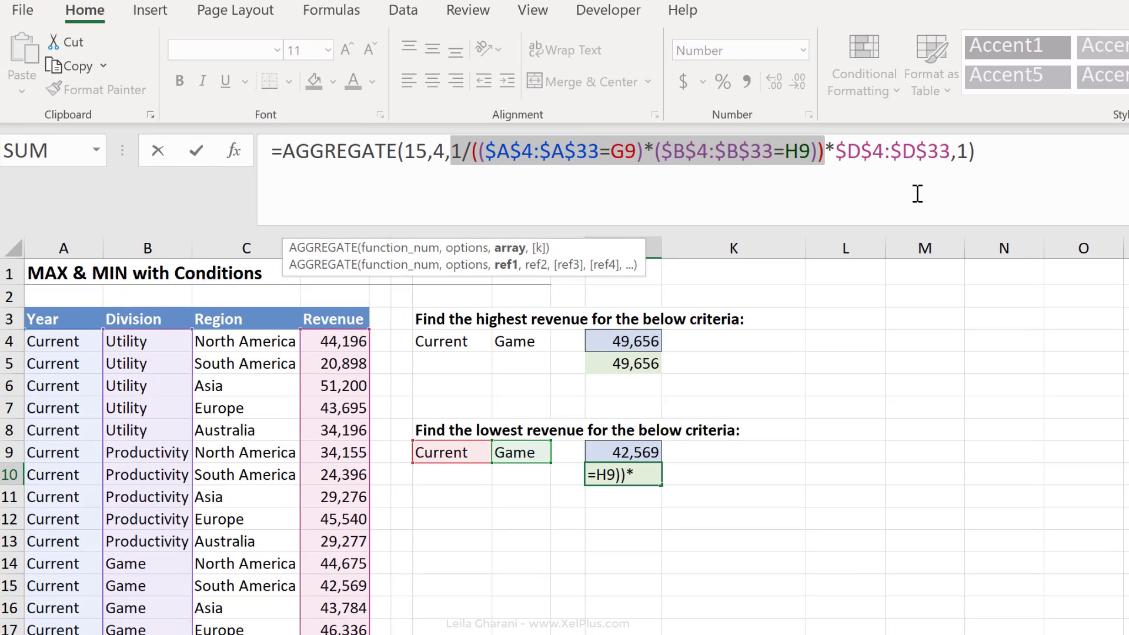
pyautogui.hotkey('ctrl', 'Return')
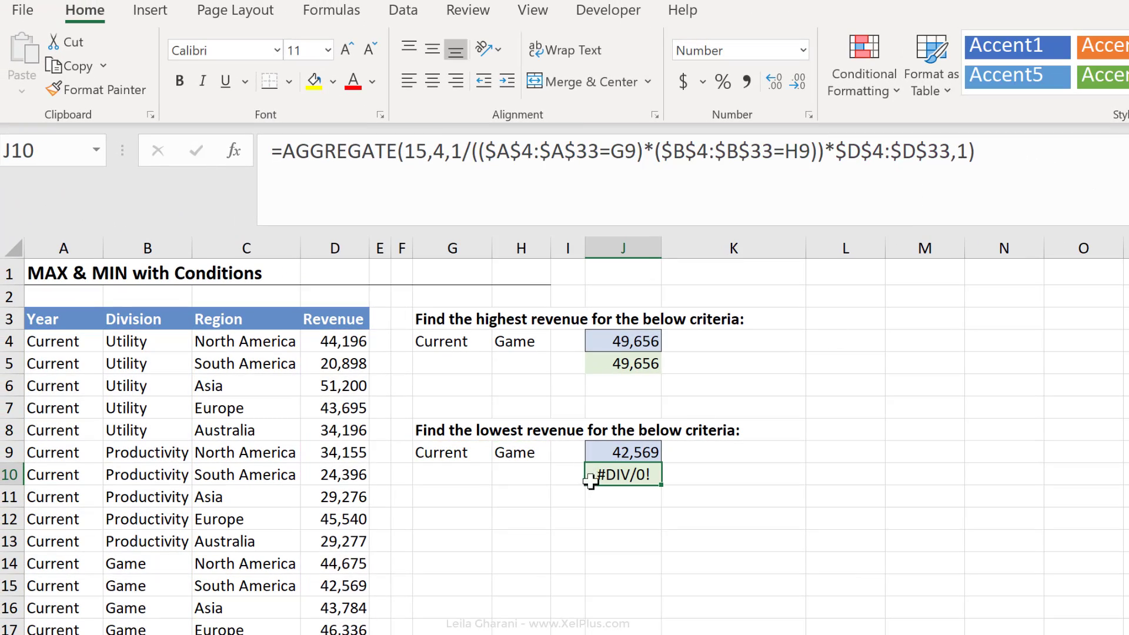
# - Switch J10's AGGREGATE option from 4 to 3 (ignore error values), giving 42,569
pyautogui.click(440, 150)
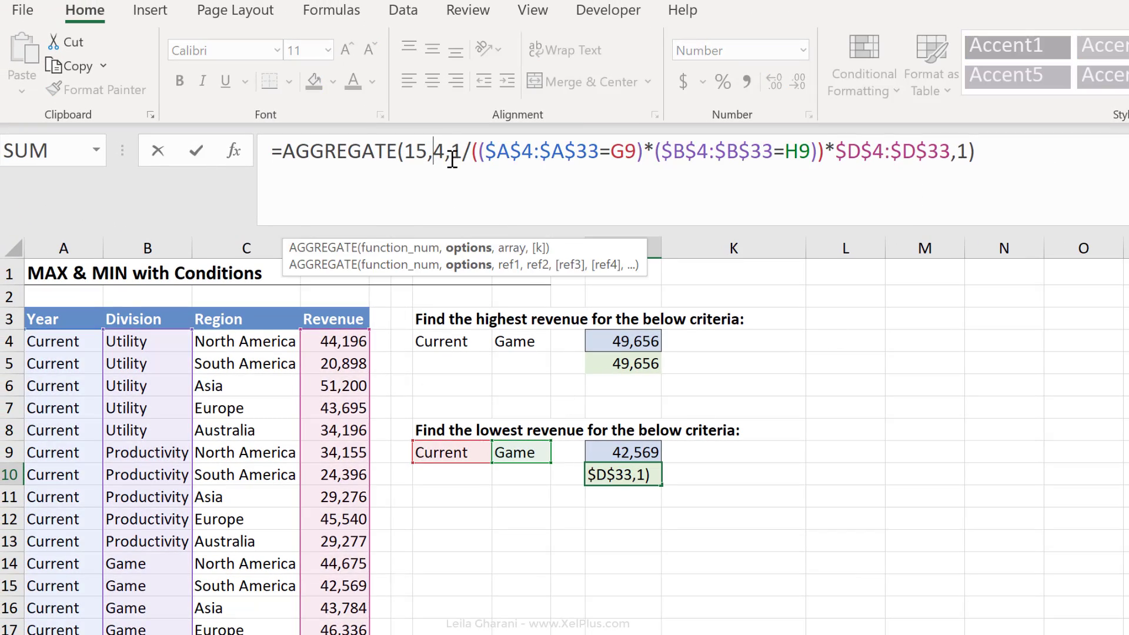
pyautogui.press('BackSpace')
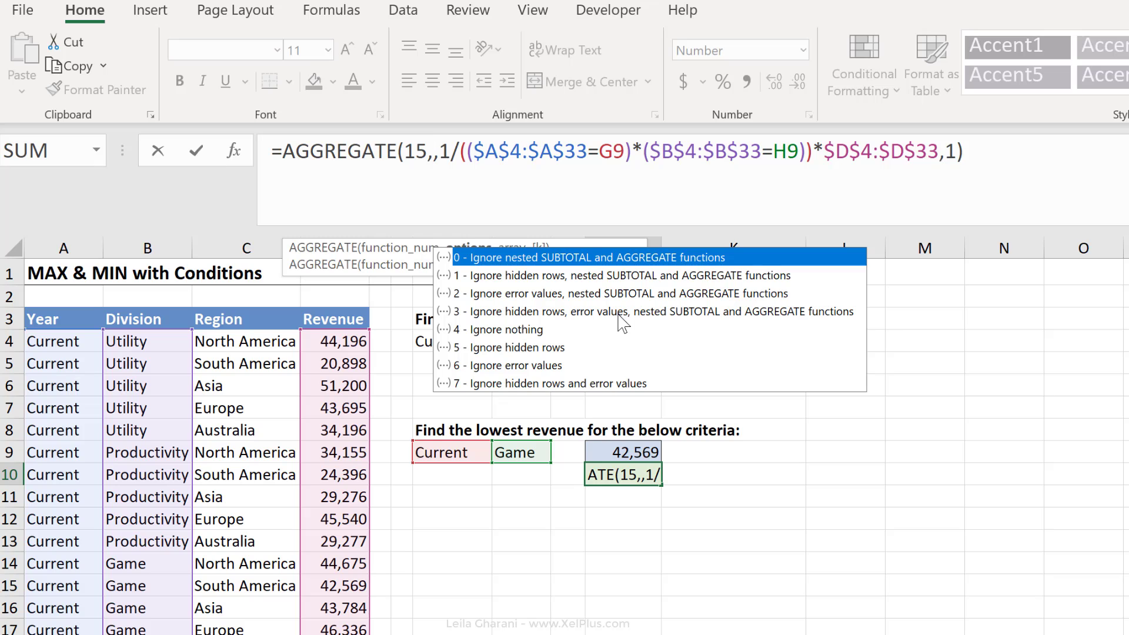
pyautogui.doubleClick(622, 312)
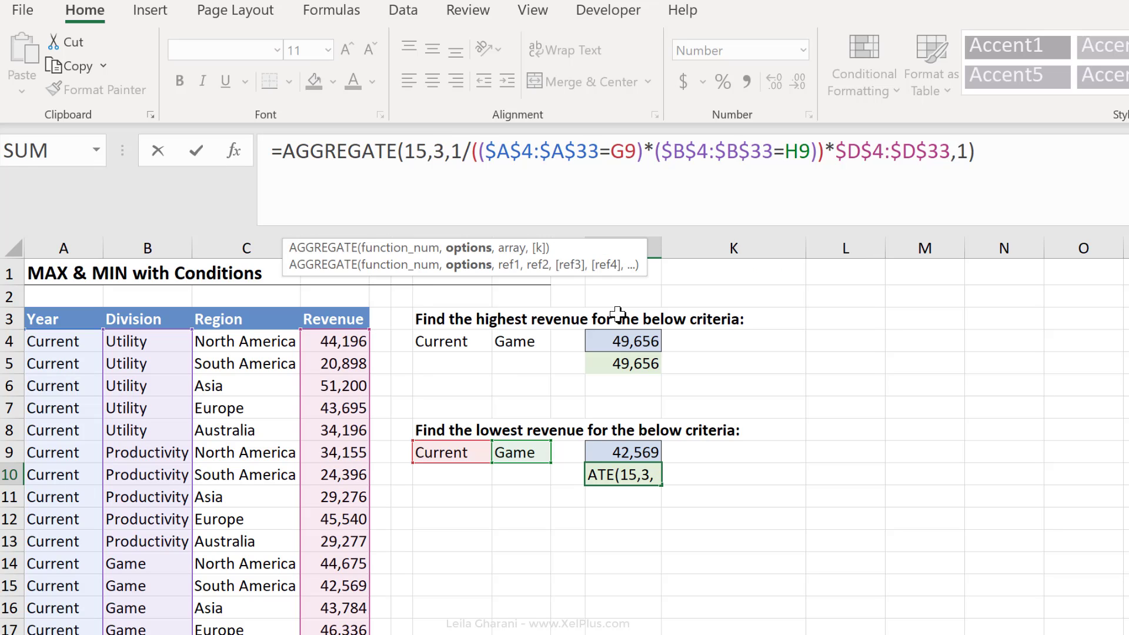
pyautogui.hotkey('ctrl', 'Return')
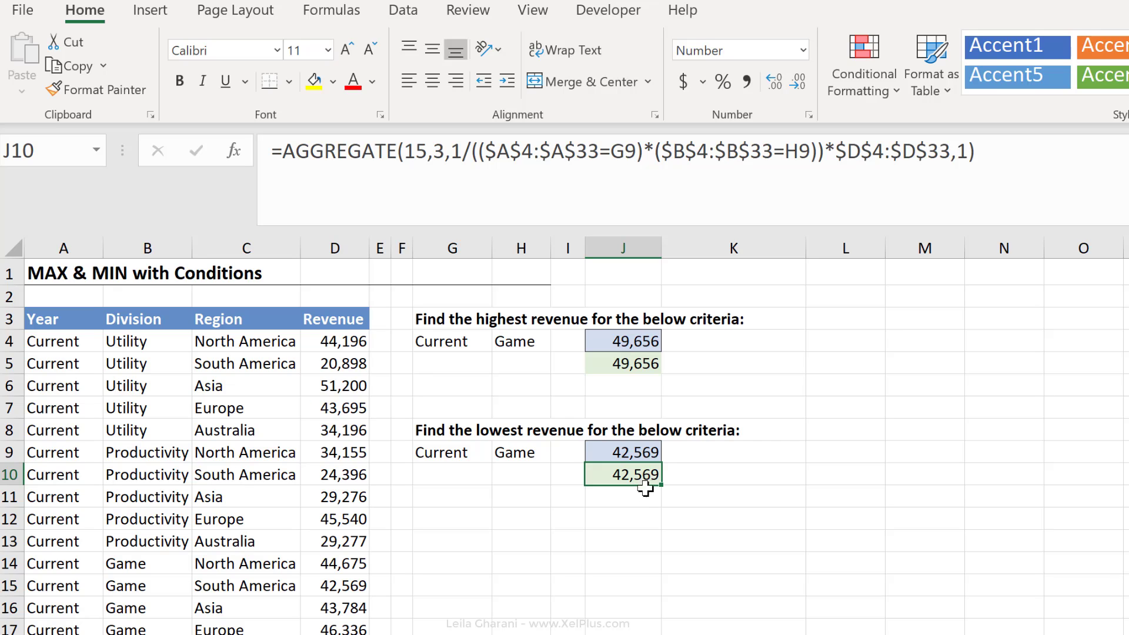
# - Paste J10's formula into J5 and delete the 5 from function number 15
pyautogui.hotkey('ctrl', 'c')
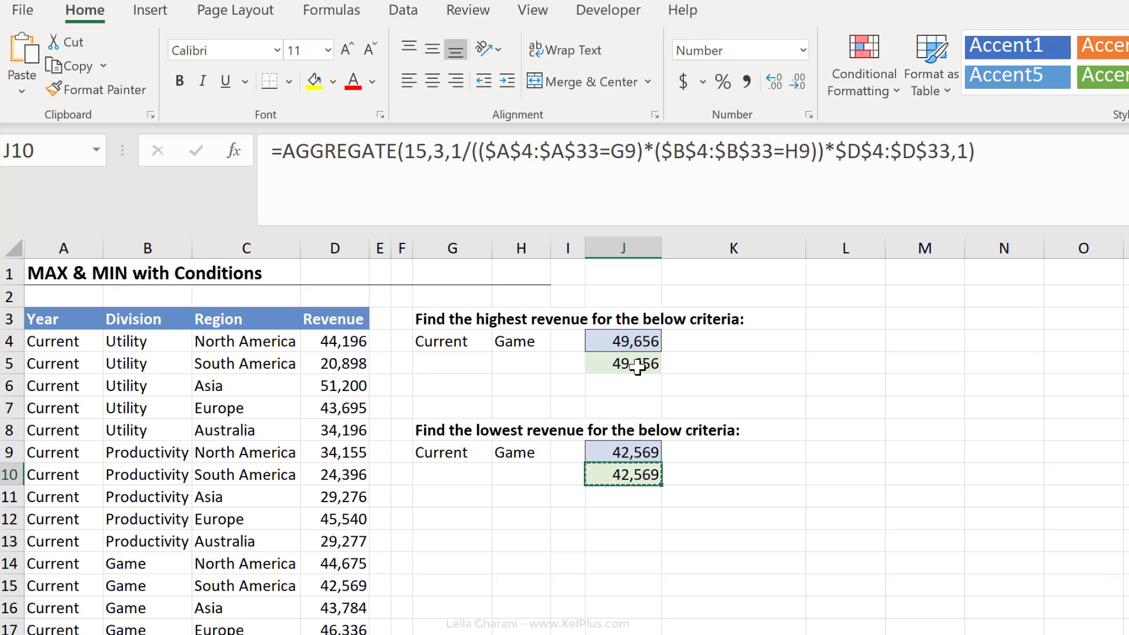
pyautogui.click(631, 364)
pyautogui.hotkey('ctrl', 'v')
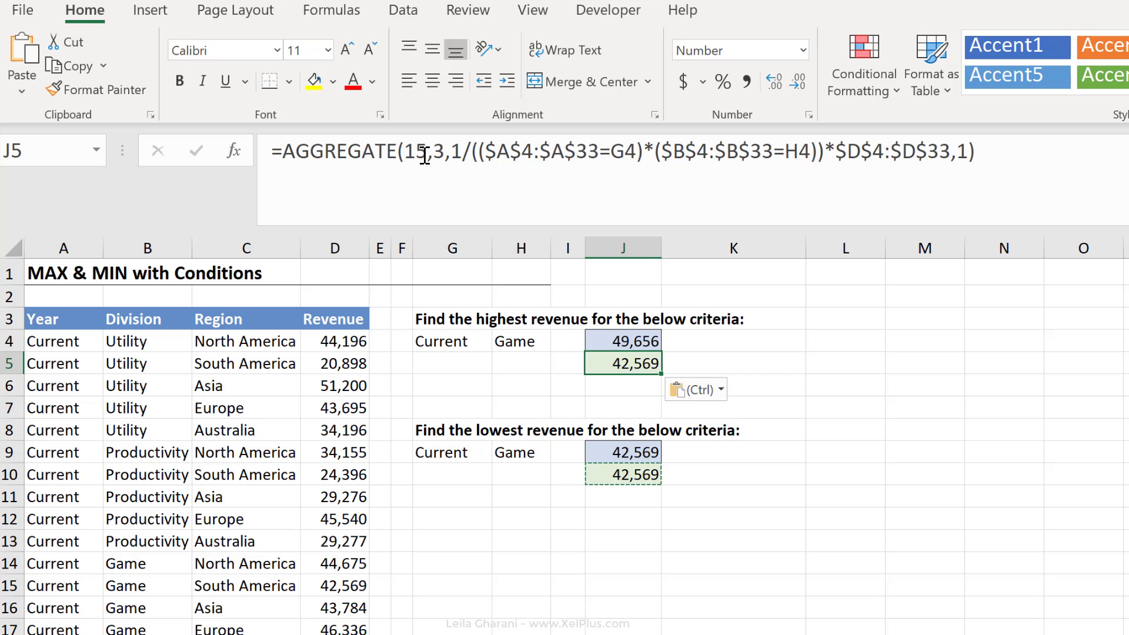
pyautogui.press('F2')
pyautogui.press('BackSpace')
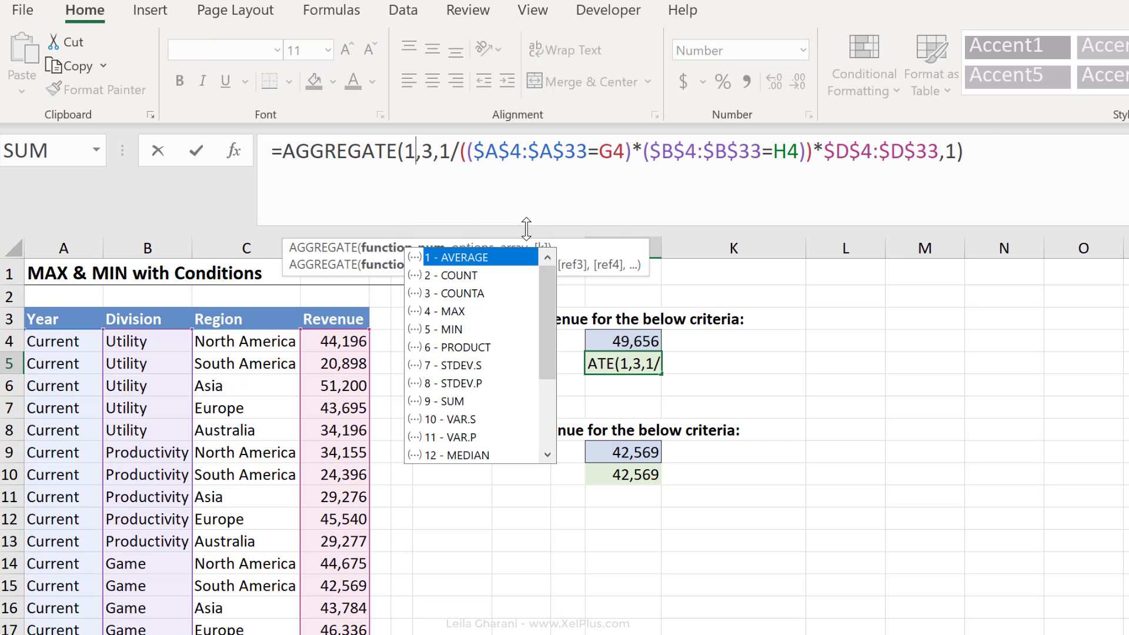